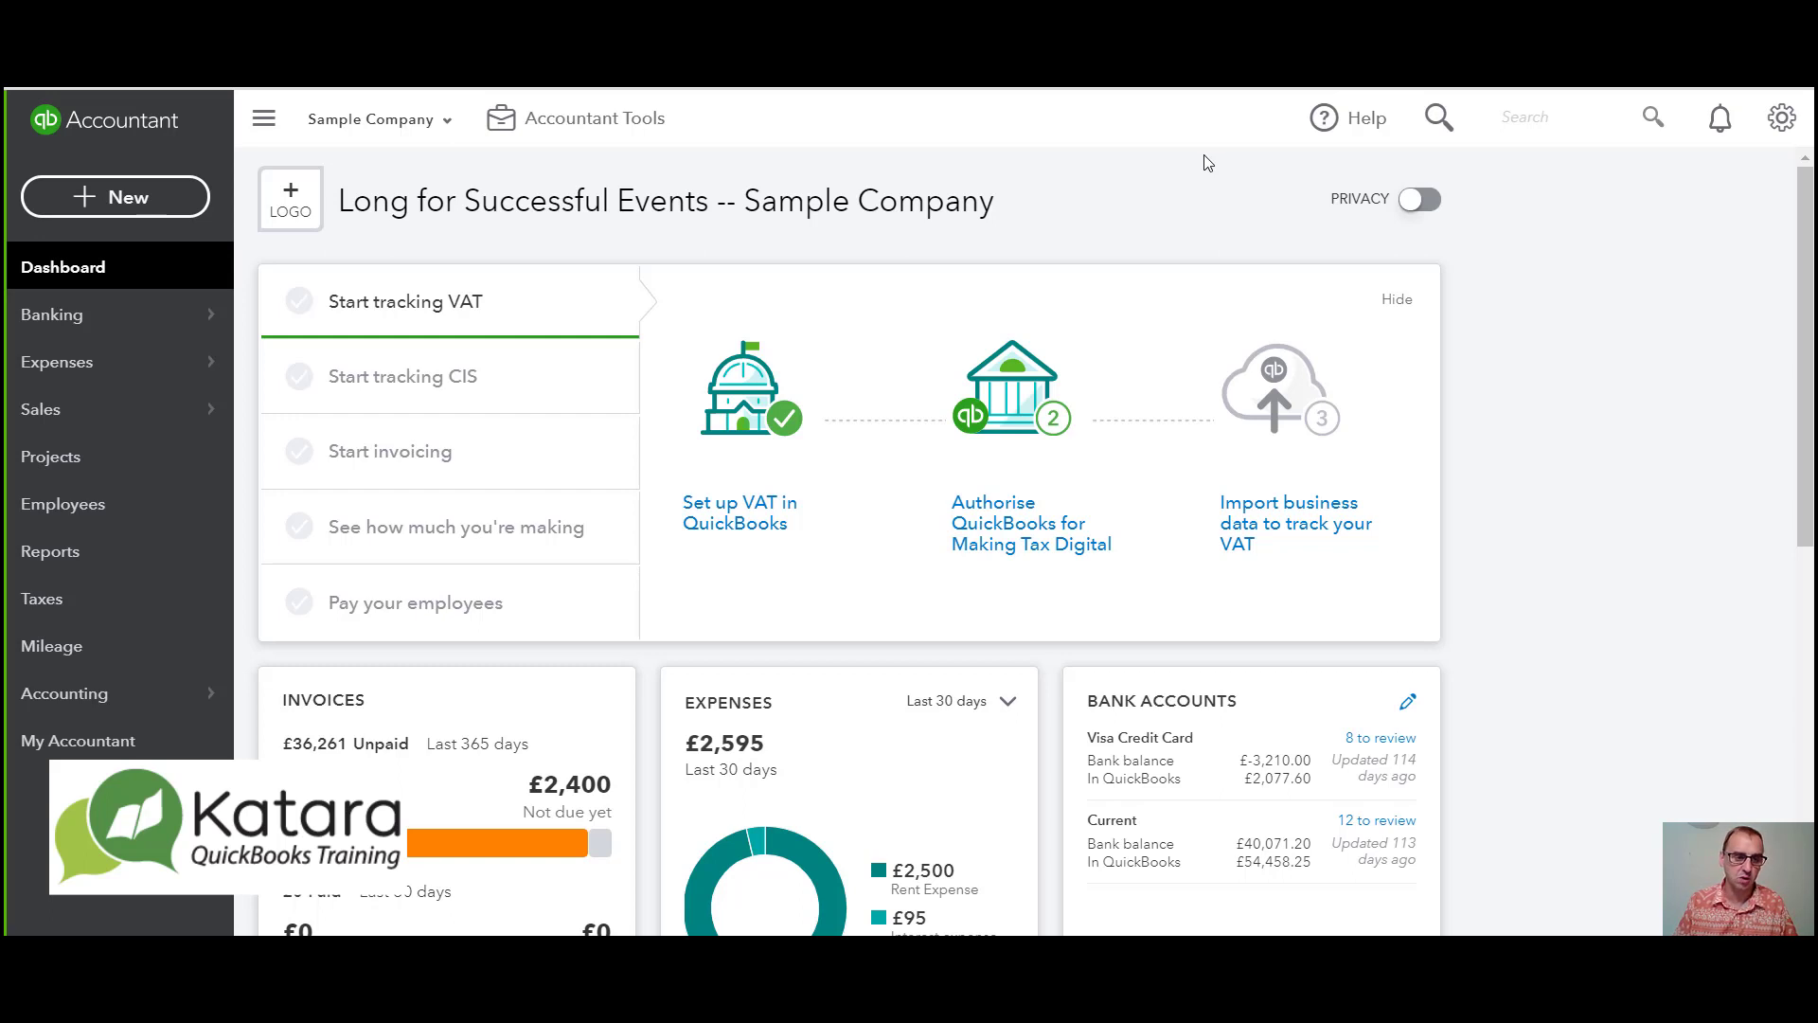
Go to the customer list and open the record of the customer belonging to Yeung's Architects.
mouse_move(42, 423)
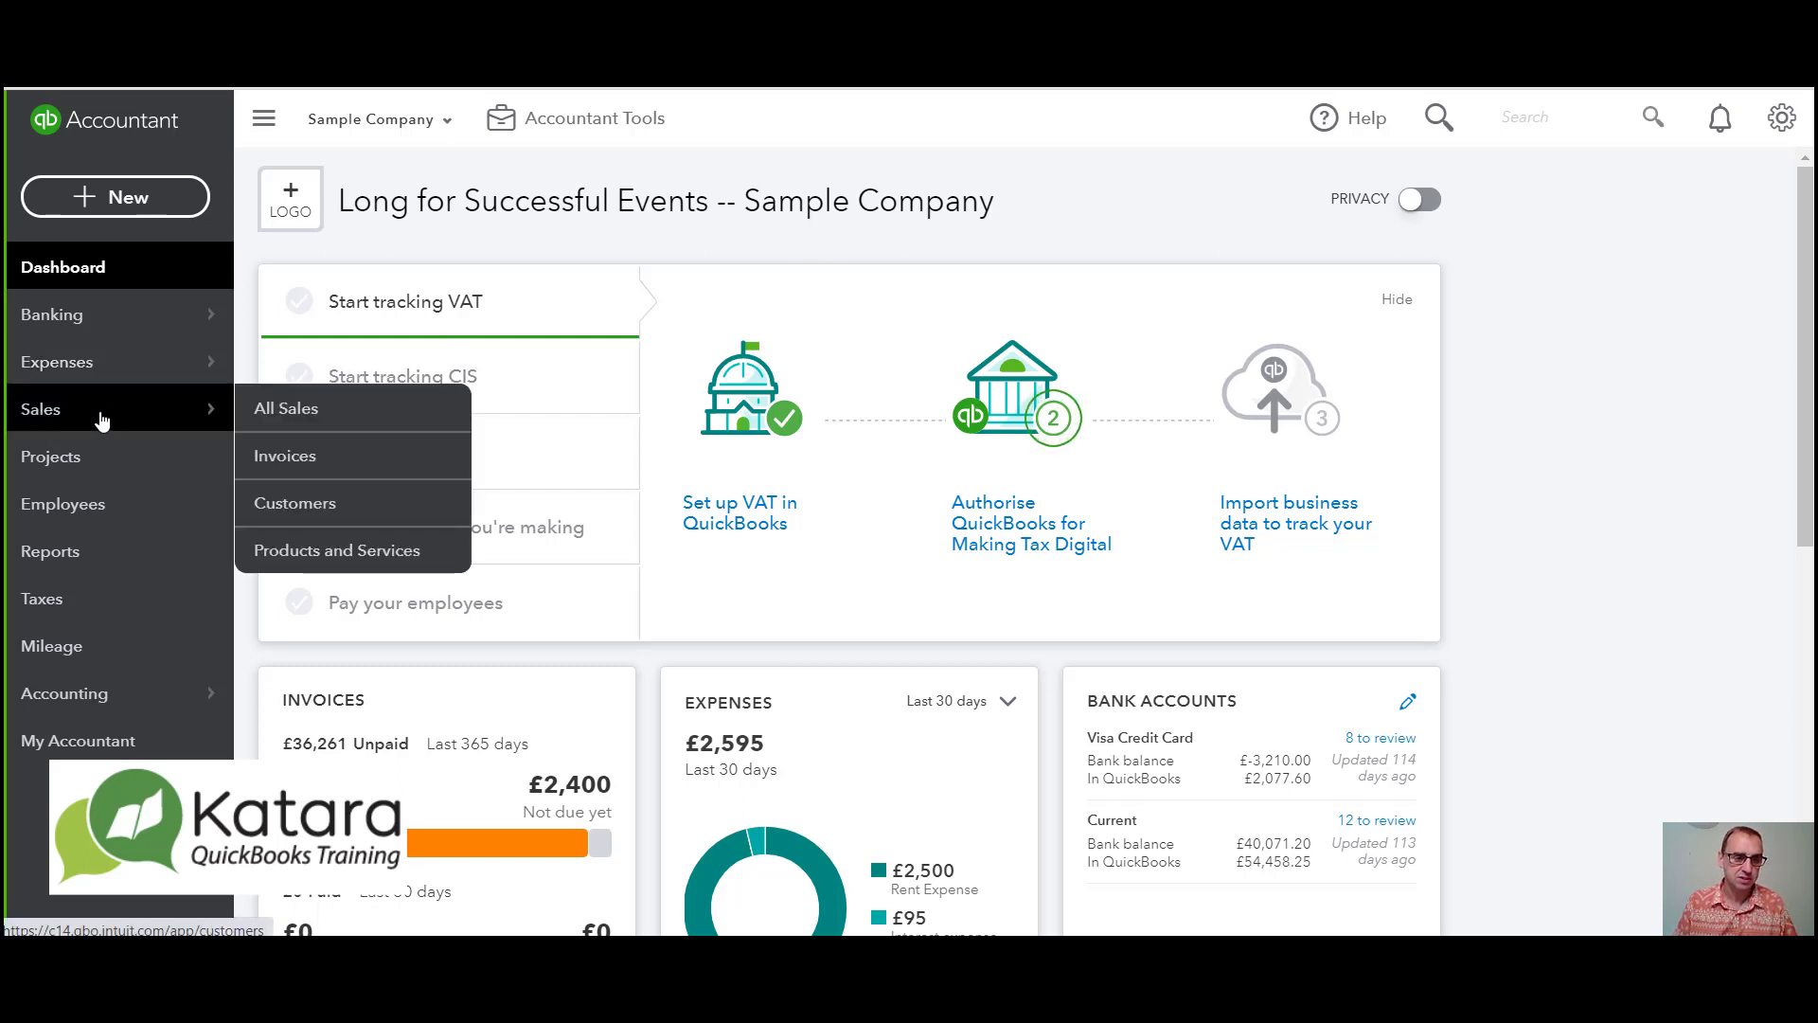
left_click(296, 514)
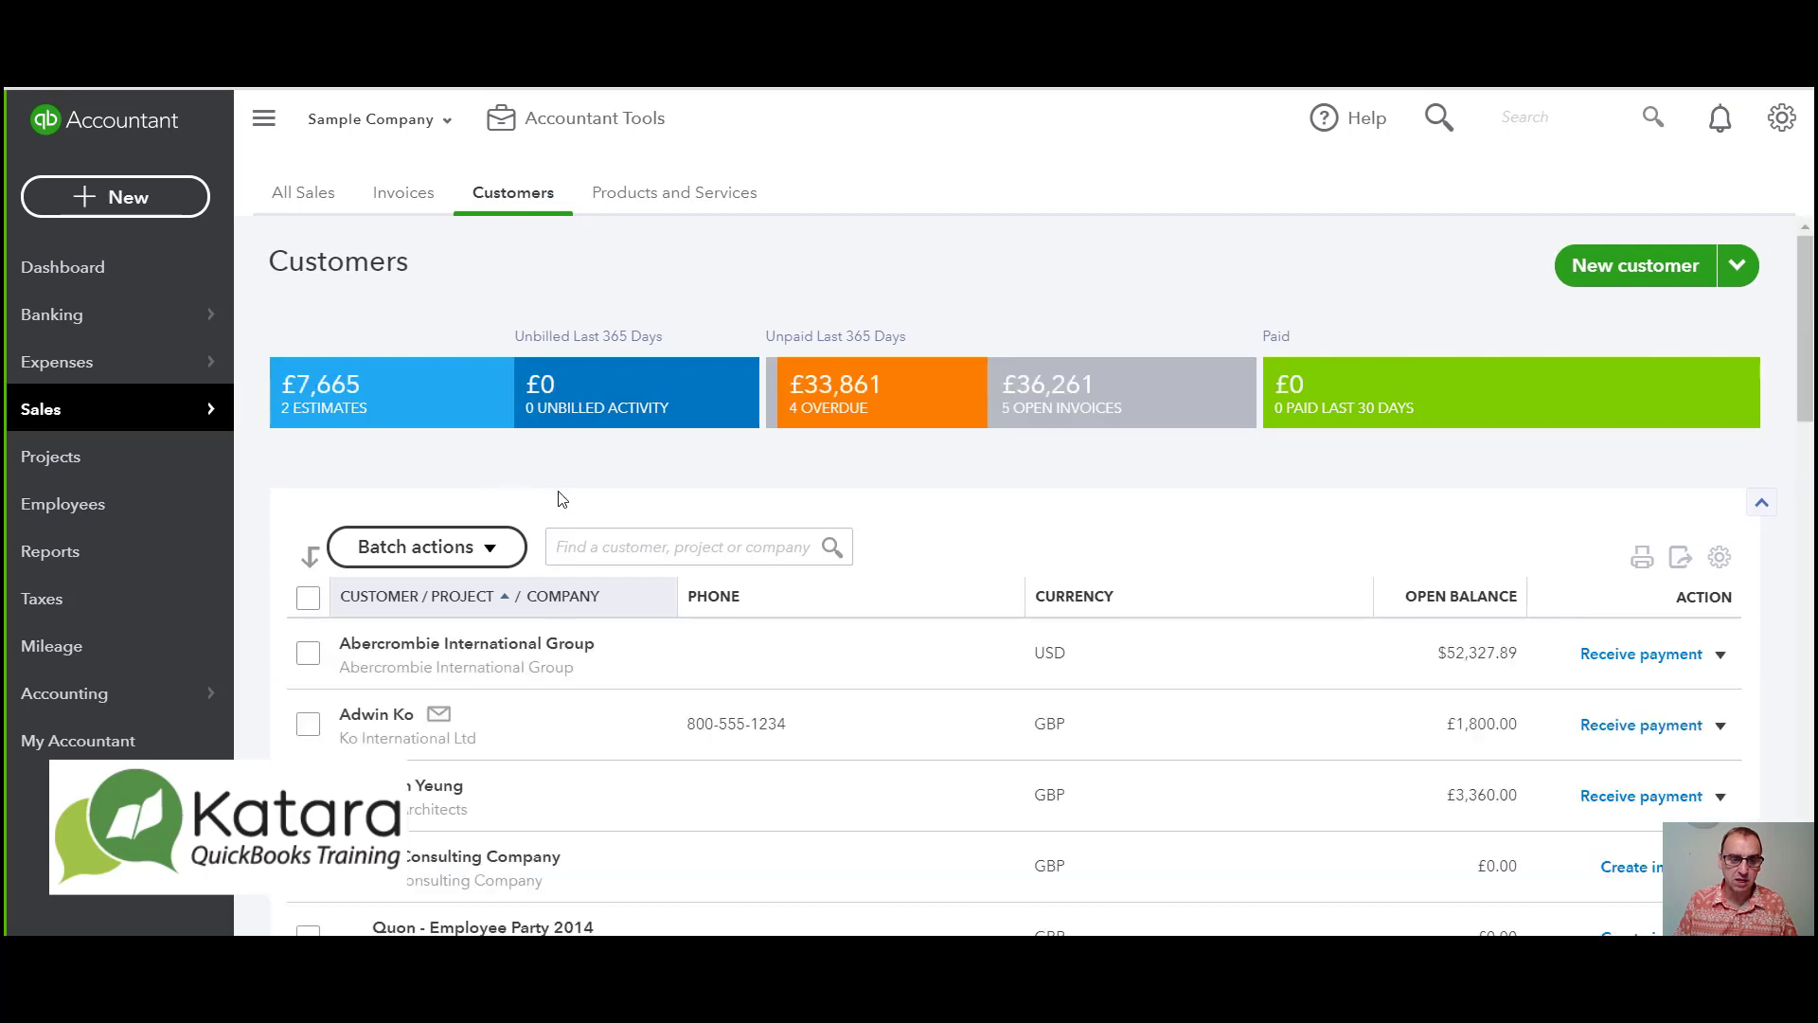
scroll(480, 581, "down", 5)
scroll(504, 428, "up", 4)
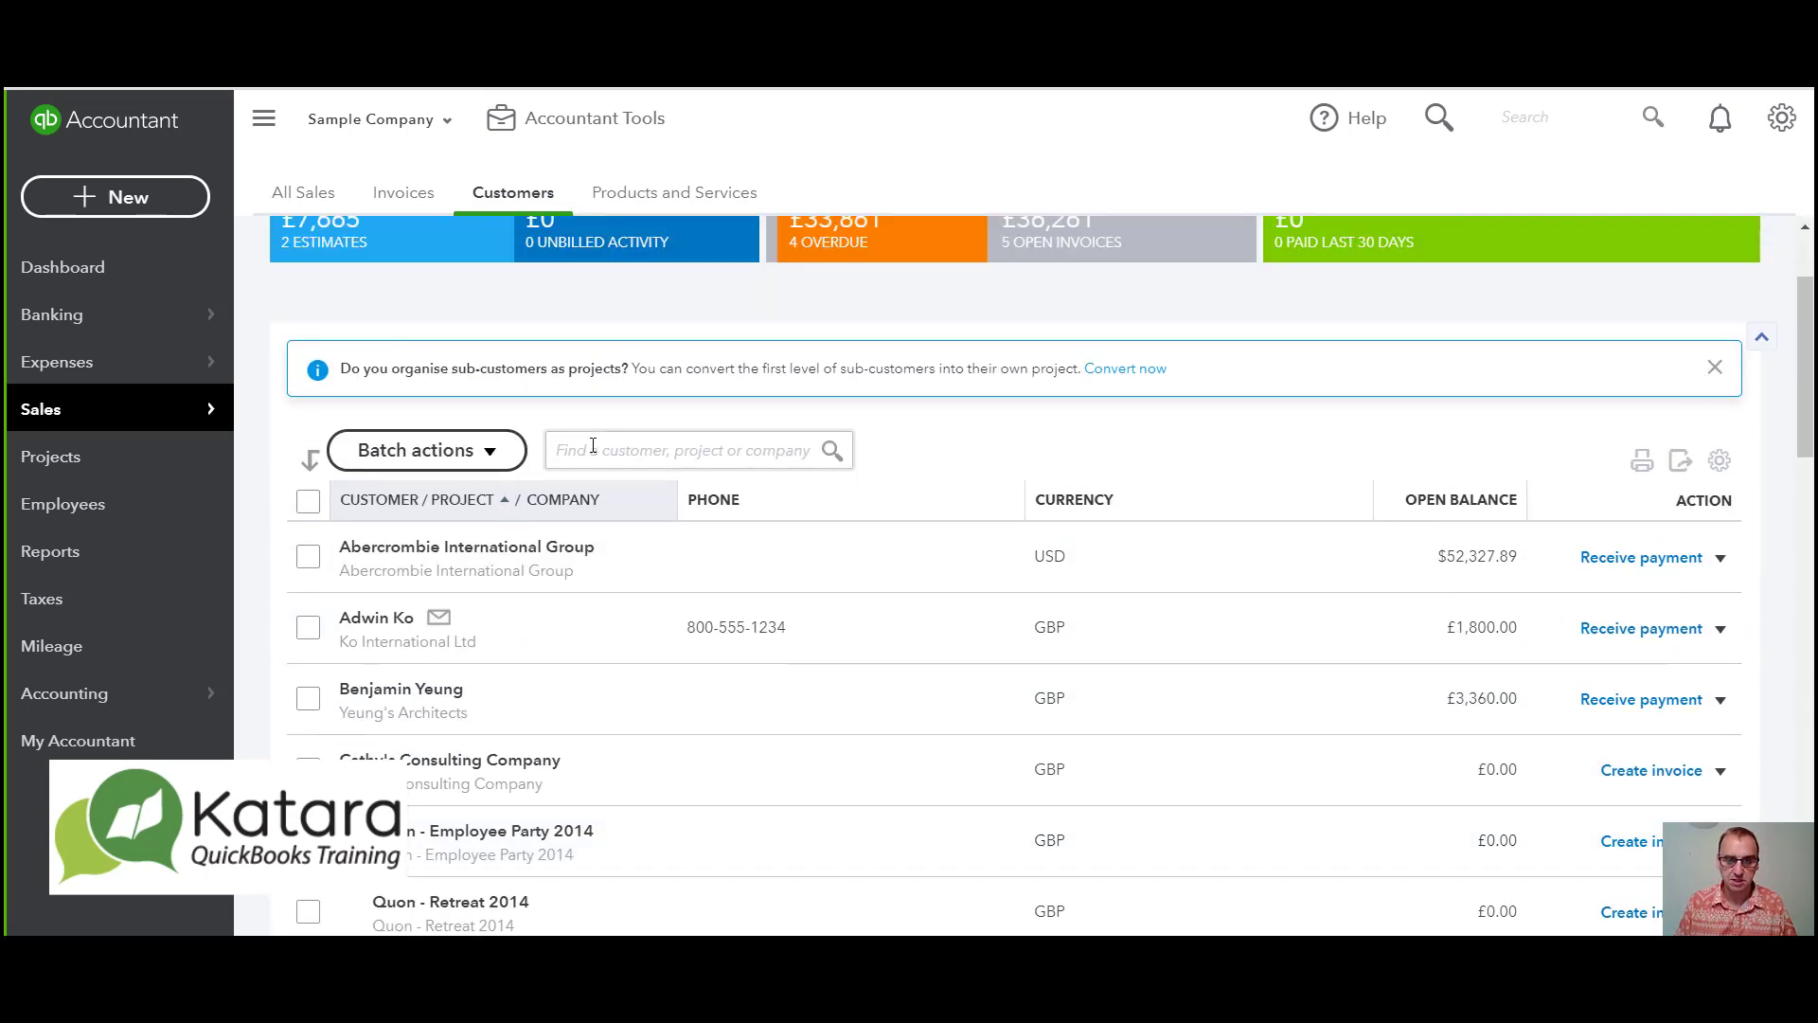
left_click(593, 446)
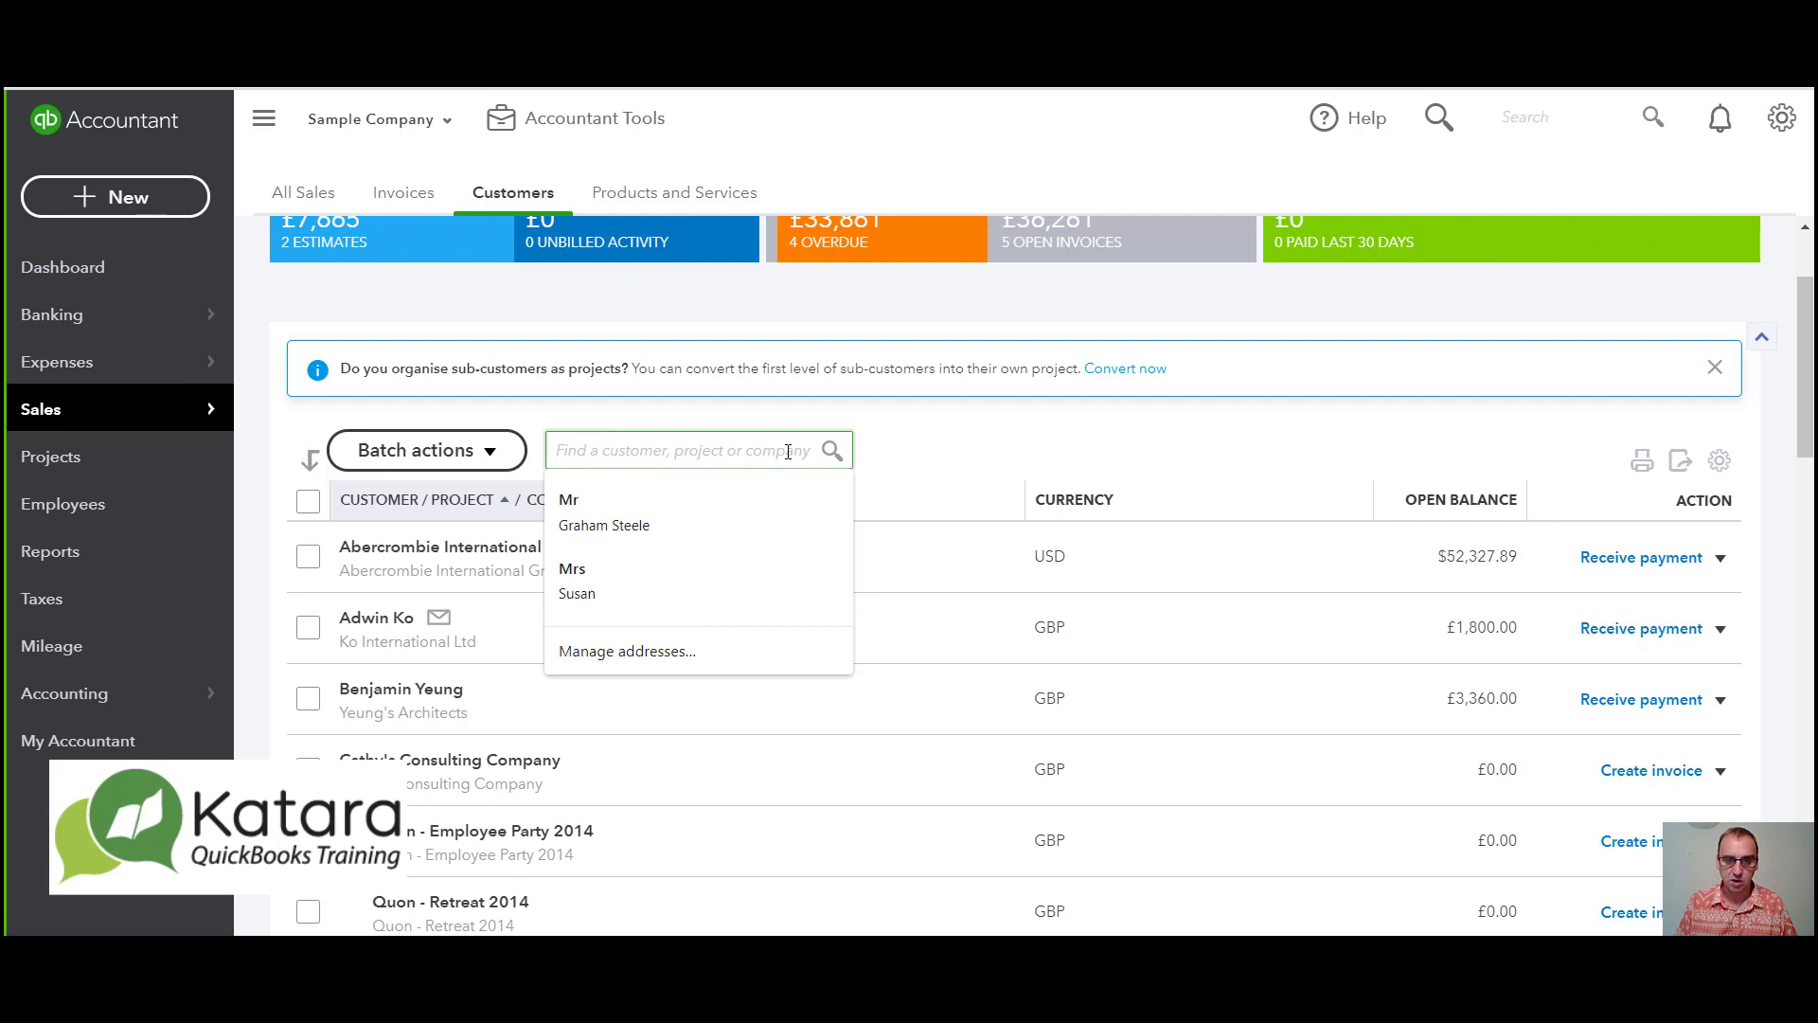
left_click(933, 441)
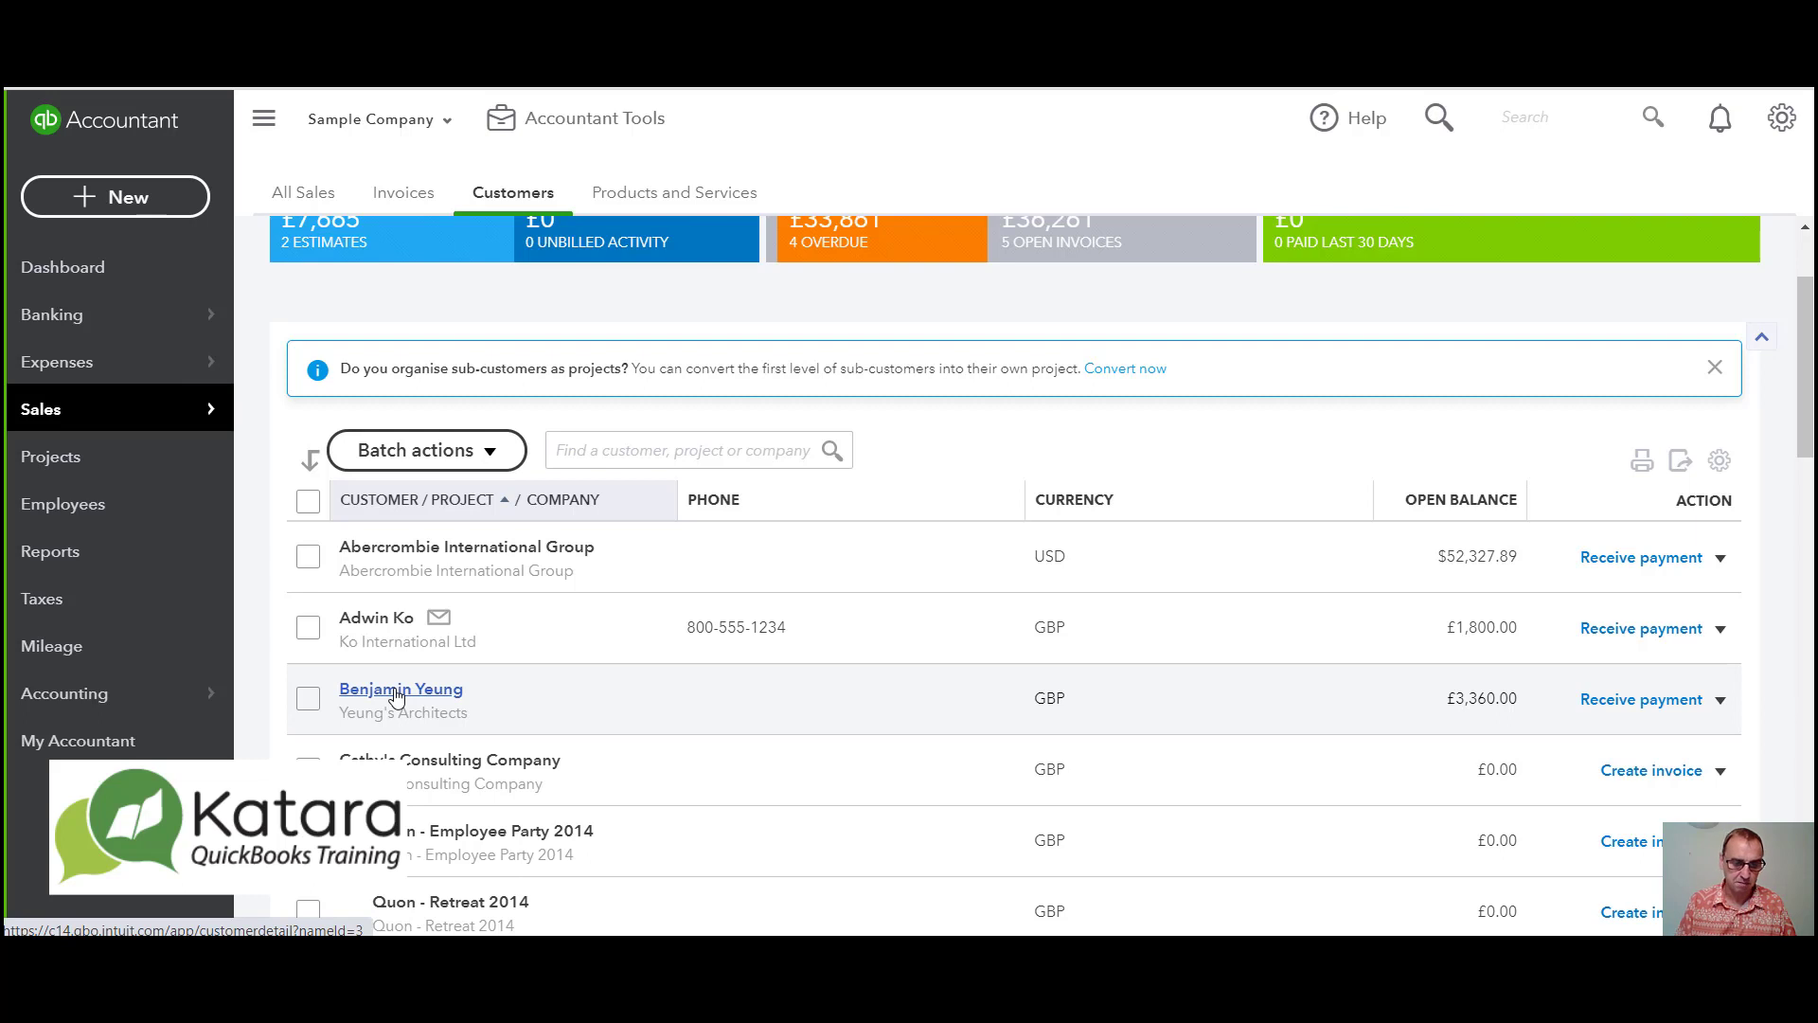
left_click(396, 694)
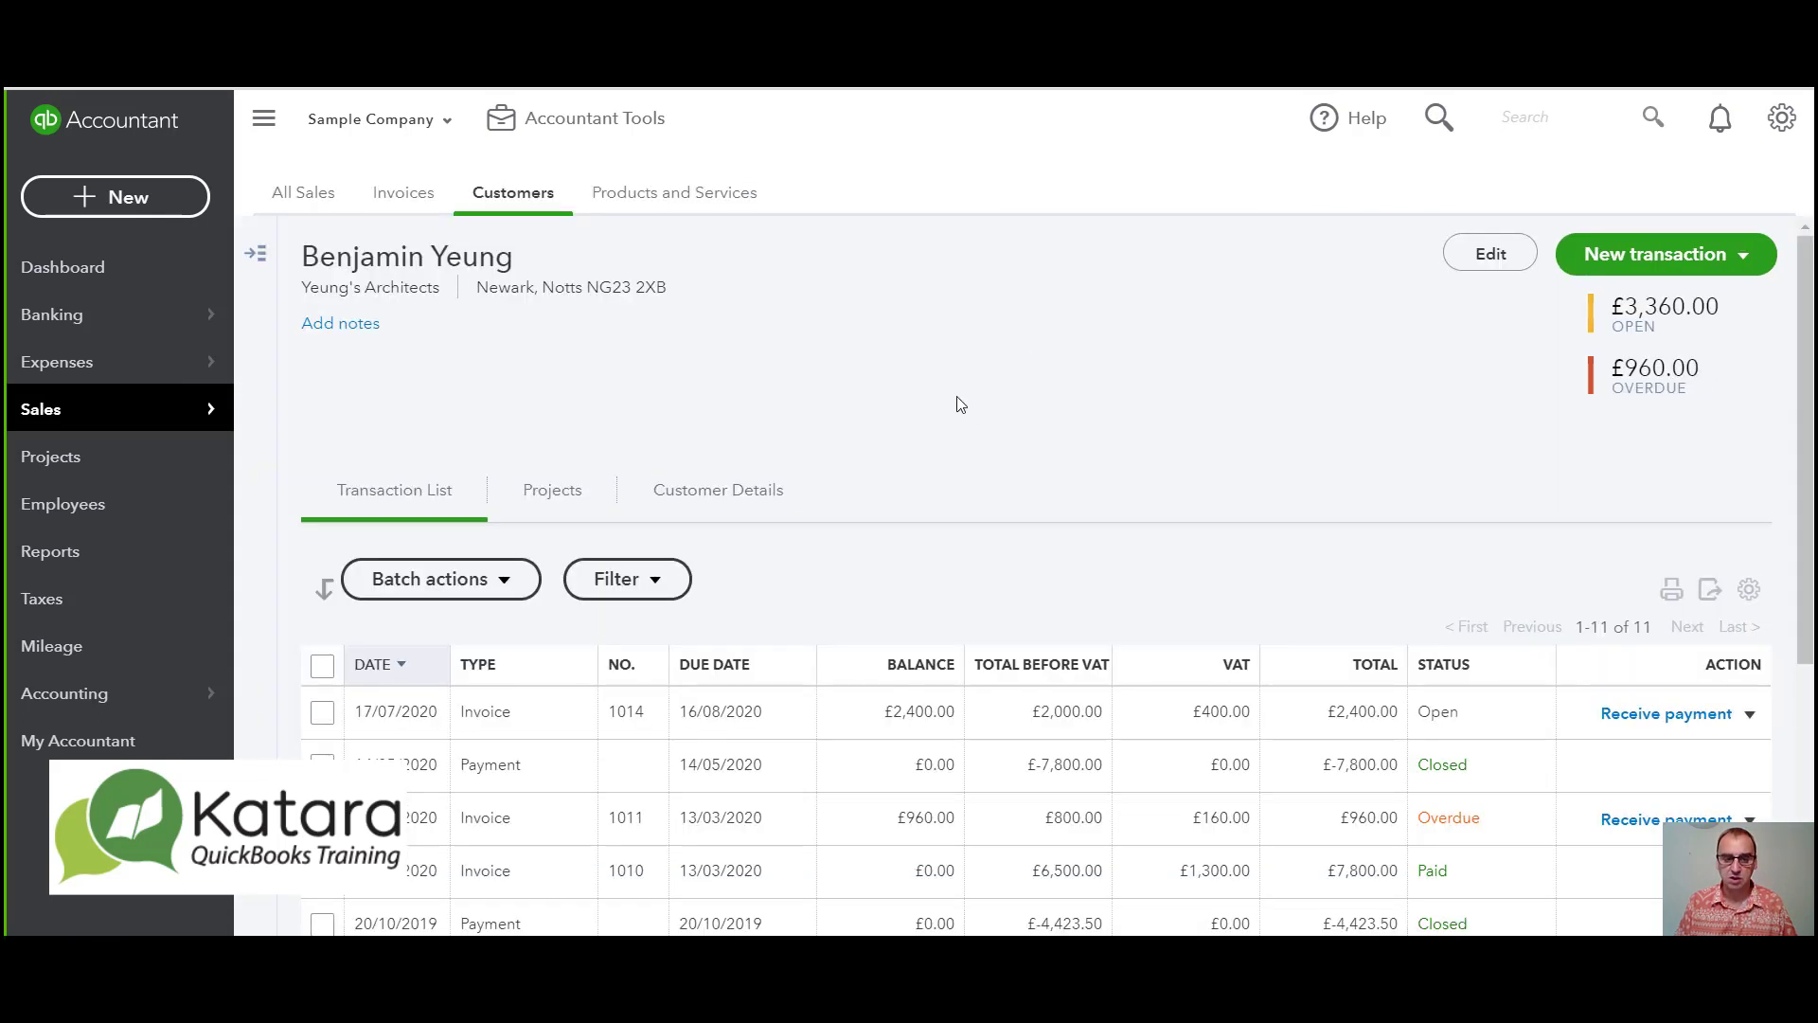
View the payment and billing settings in the Yeung's Architects customer information form, and close it without changes.
left_click(1490, 254)
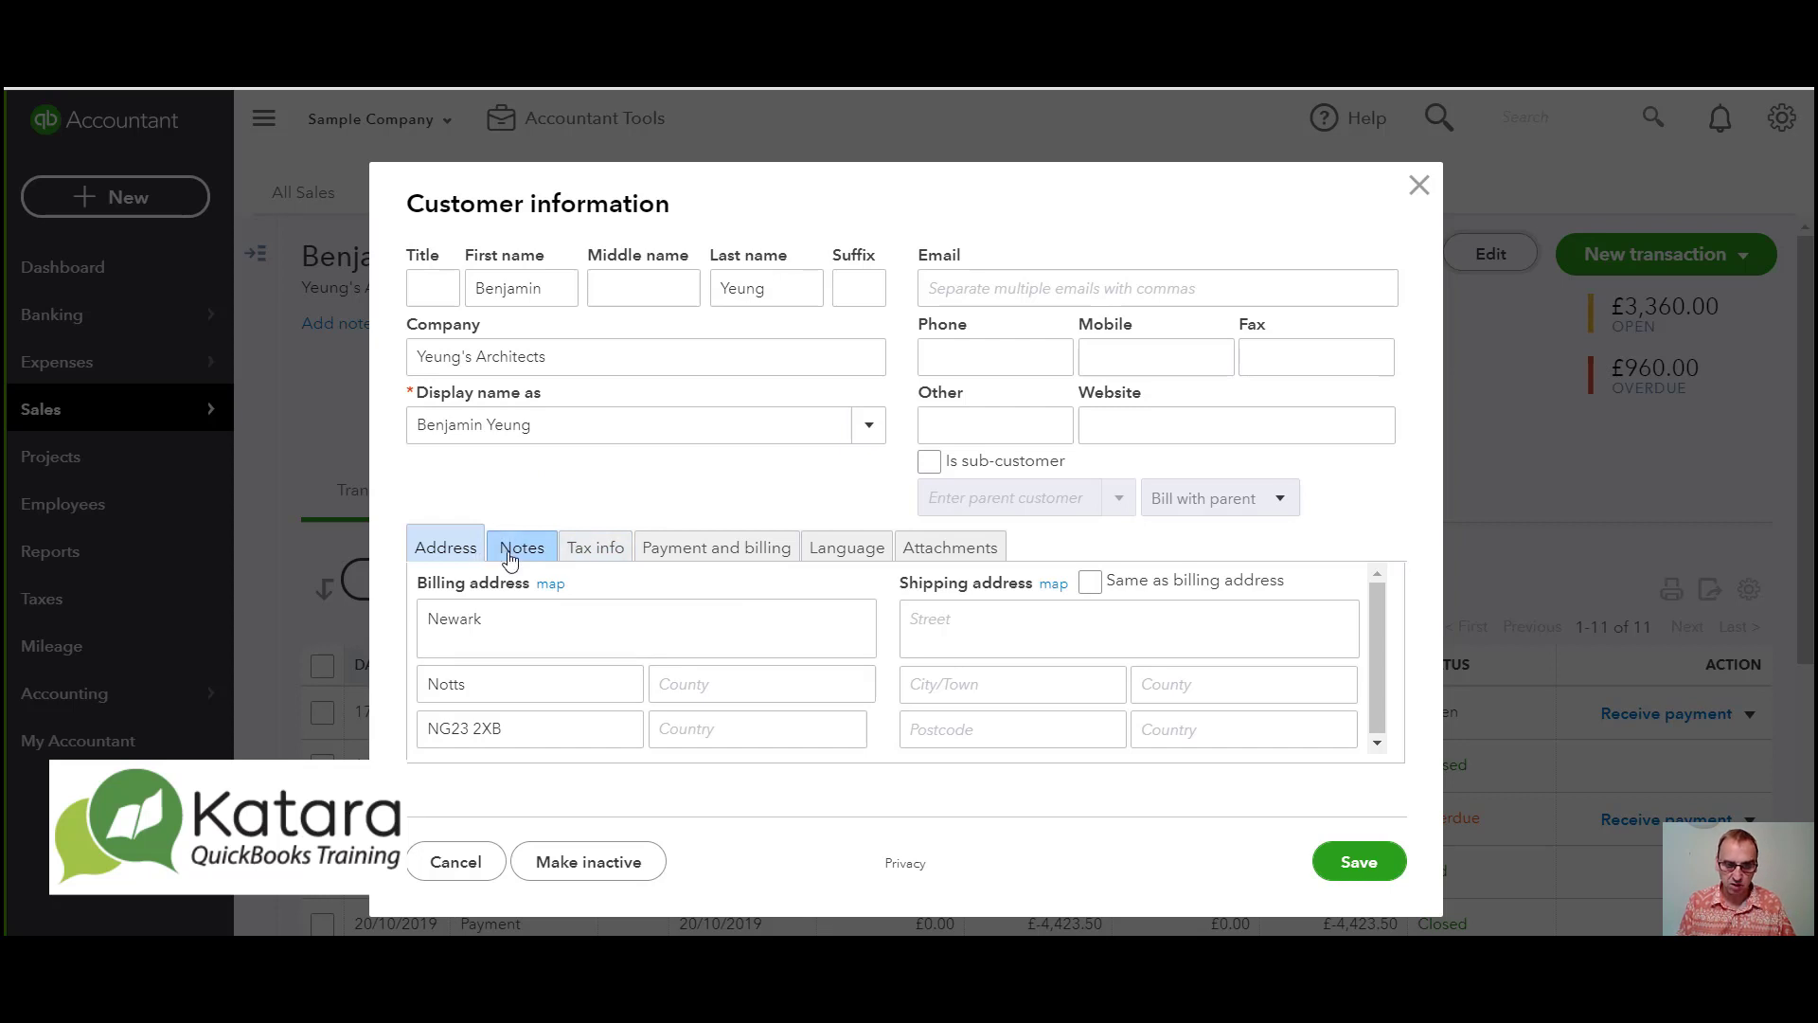
left_click(721, 550)
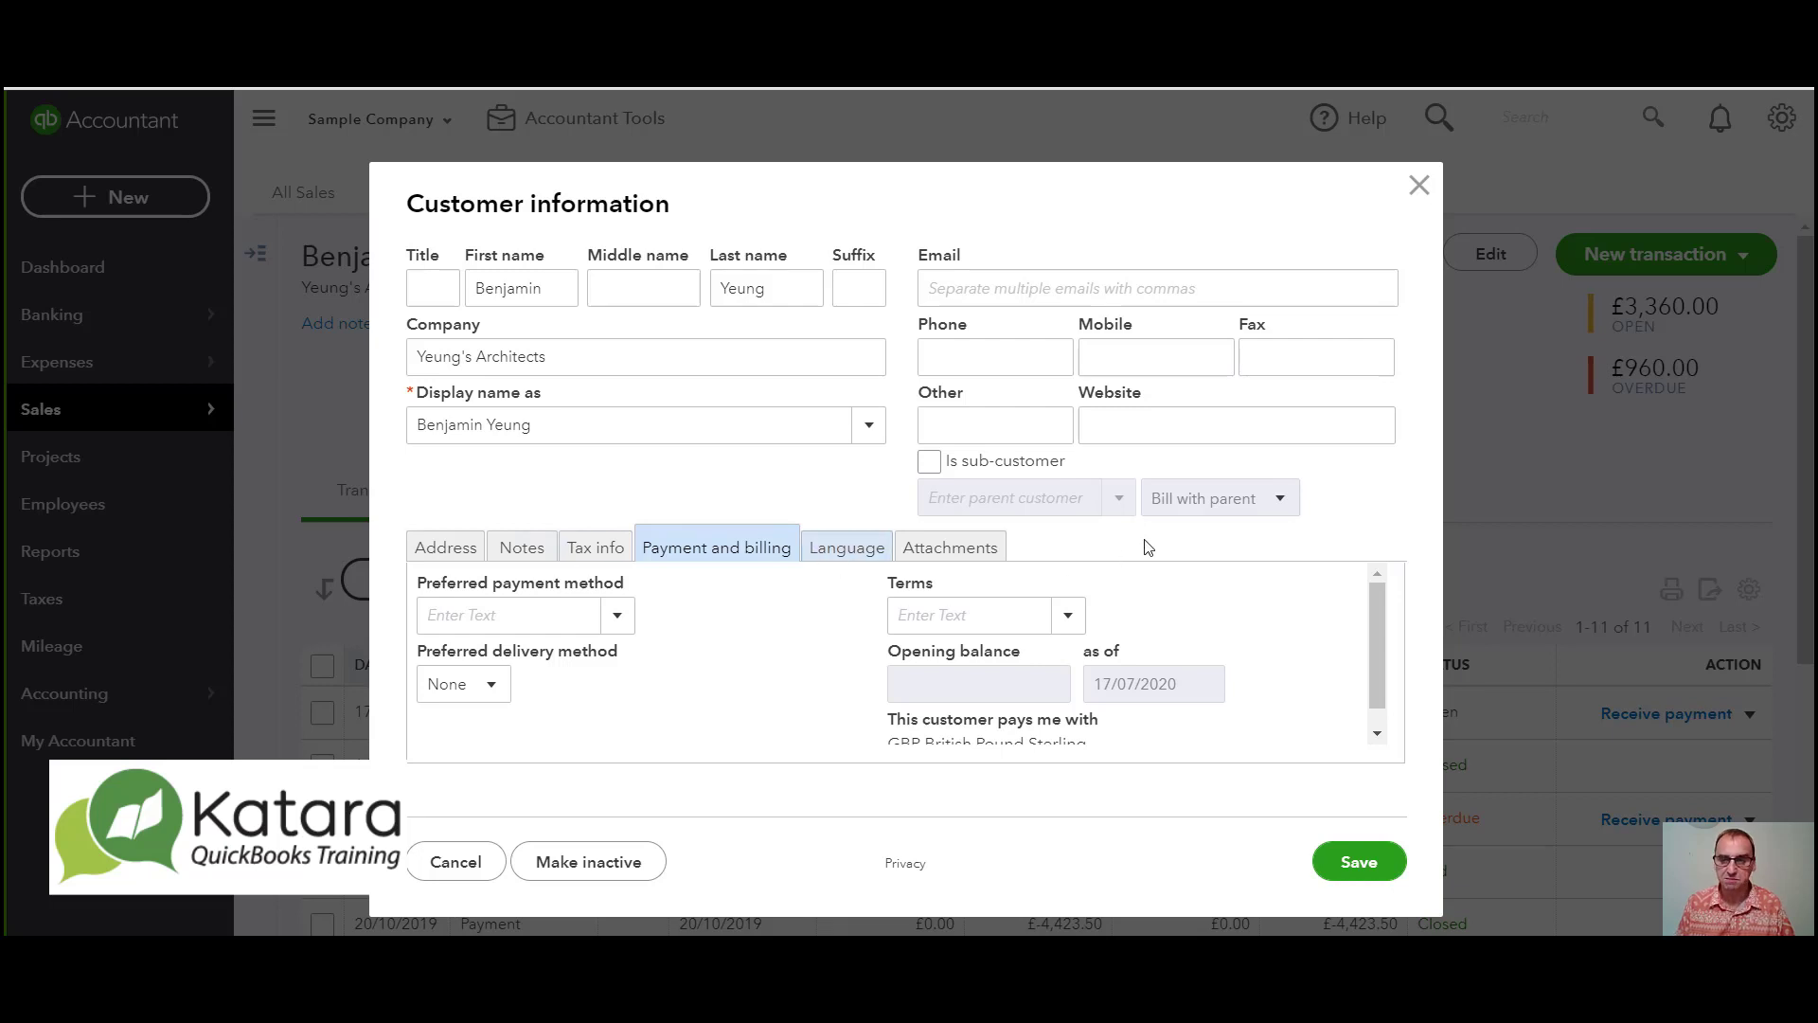
left_click(1420, 186)
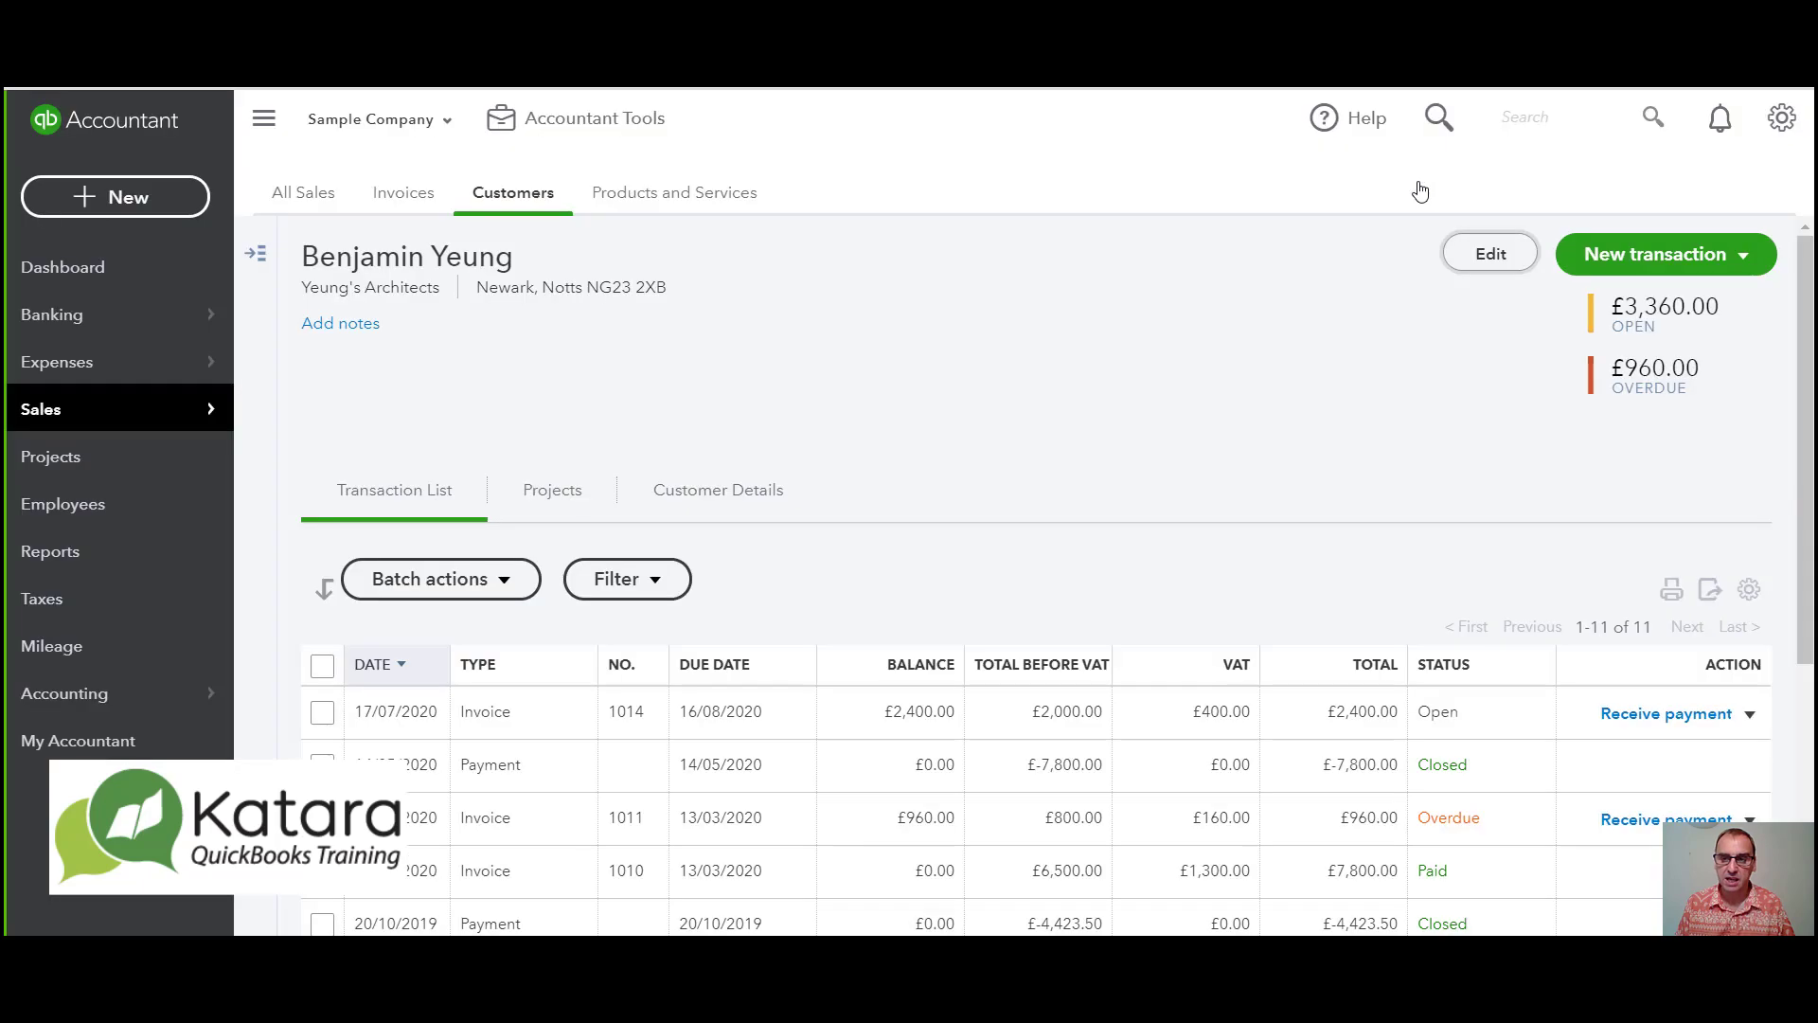
Create a new invoice for the Yeung's Architects customer.
left_click(90, 199)
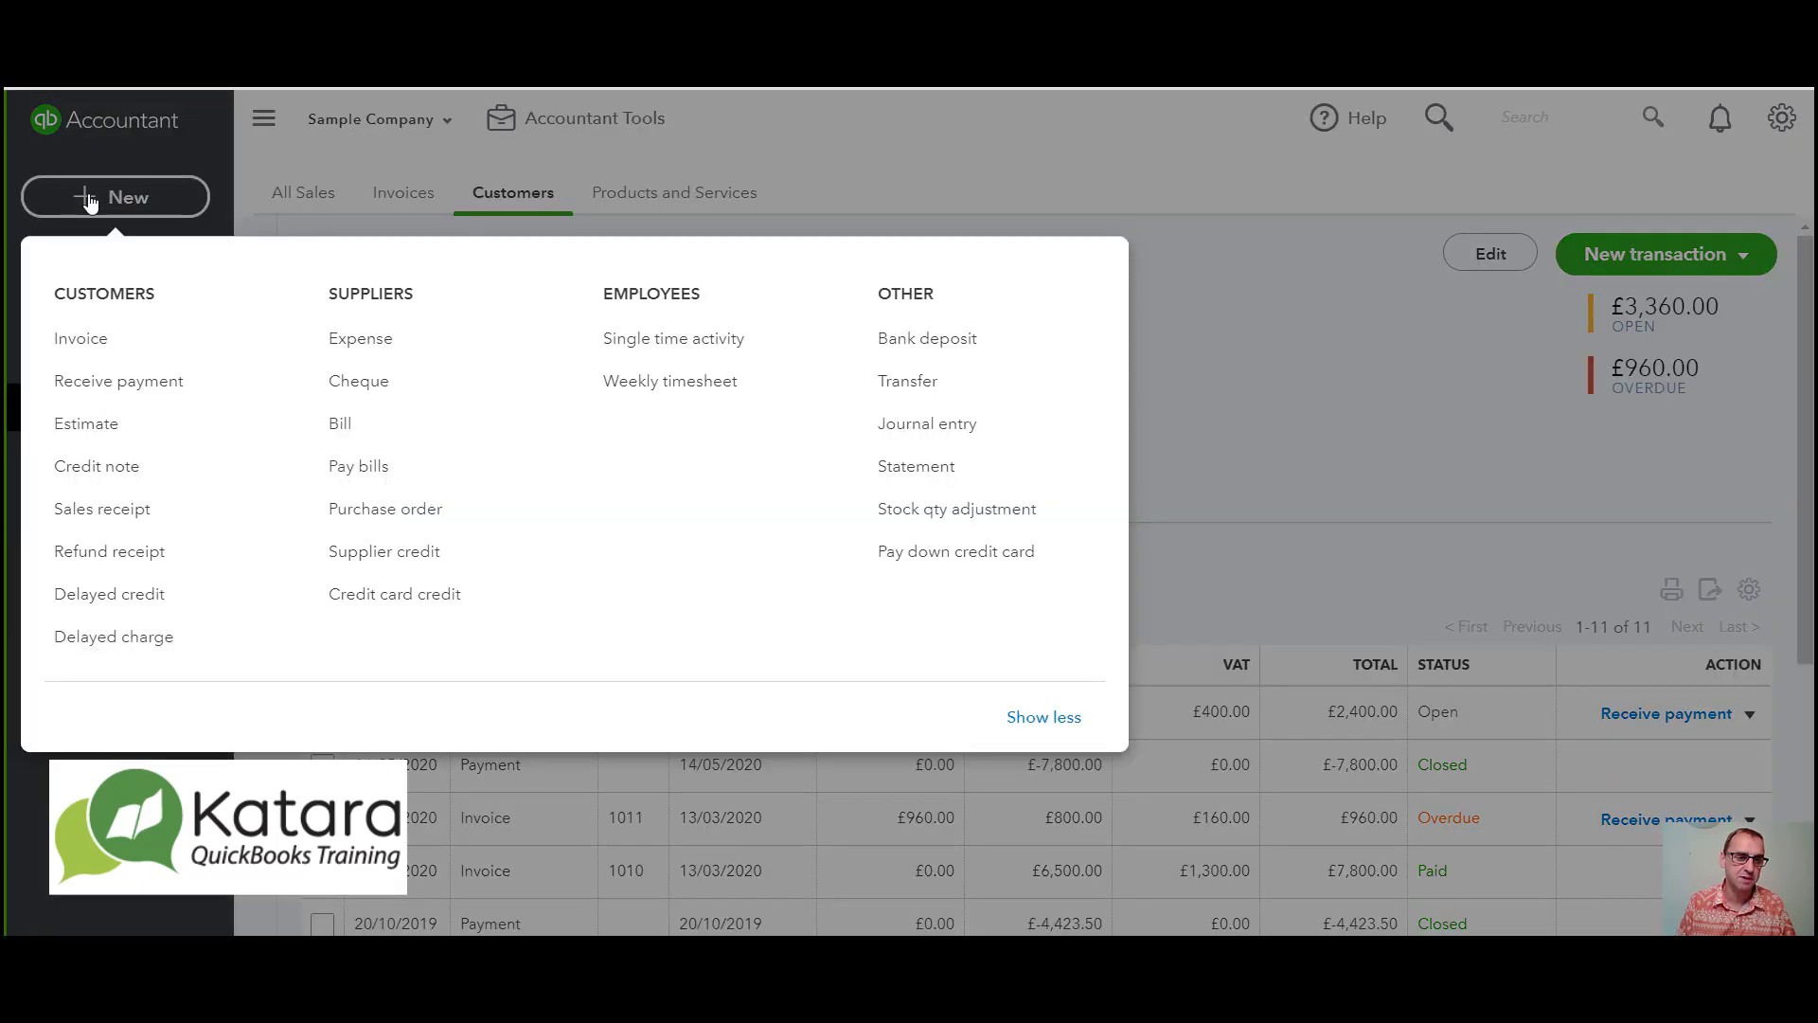
left_click(91, 349)
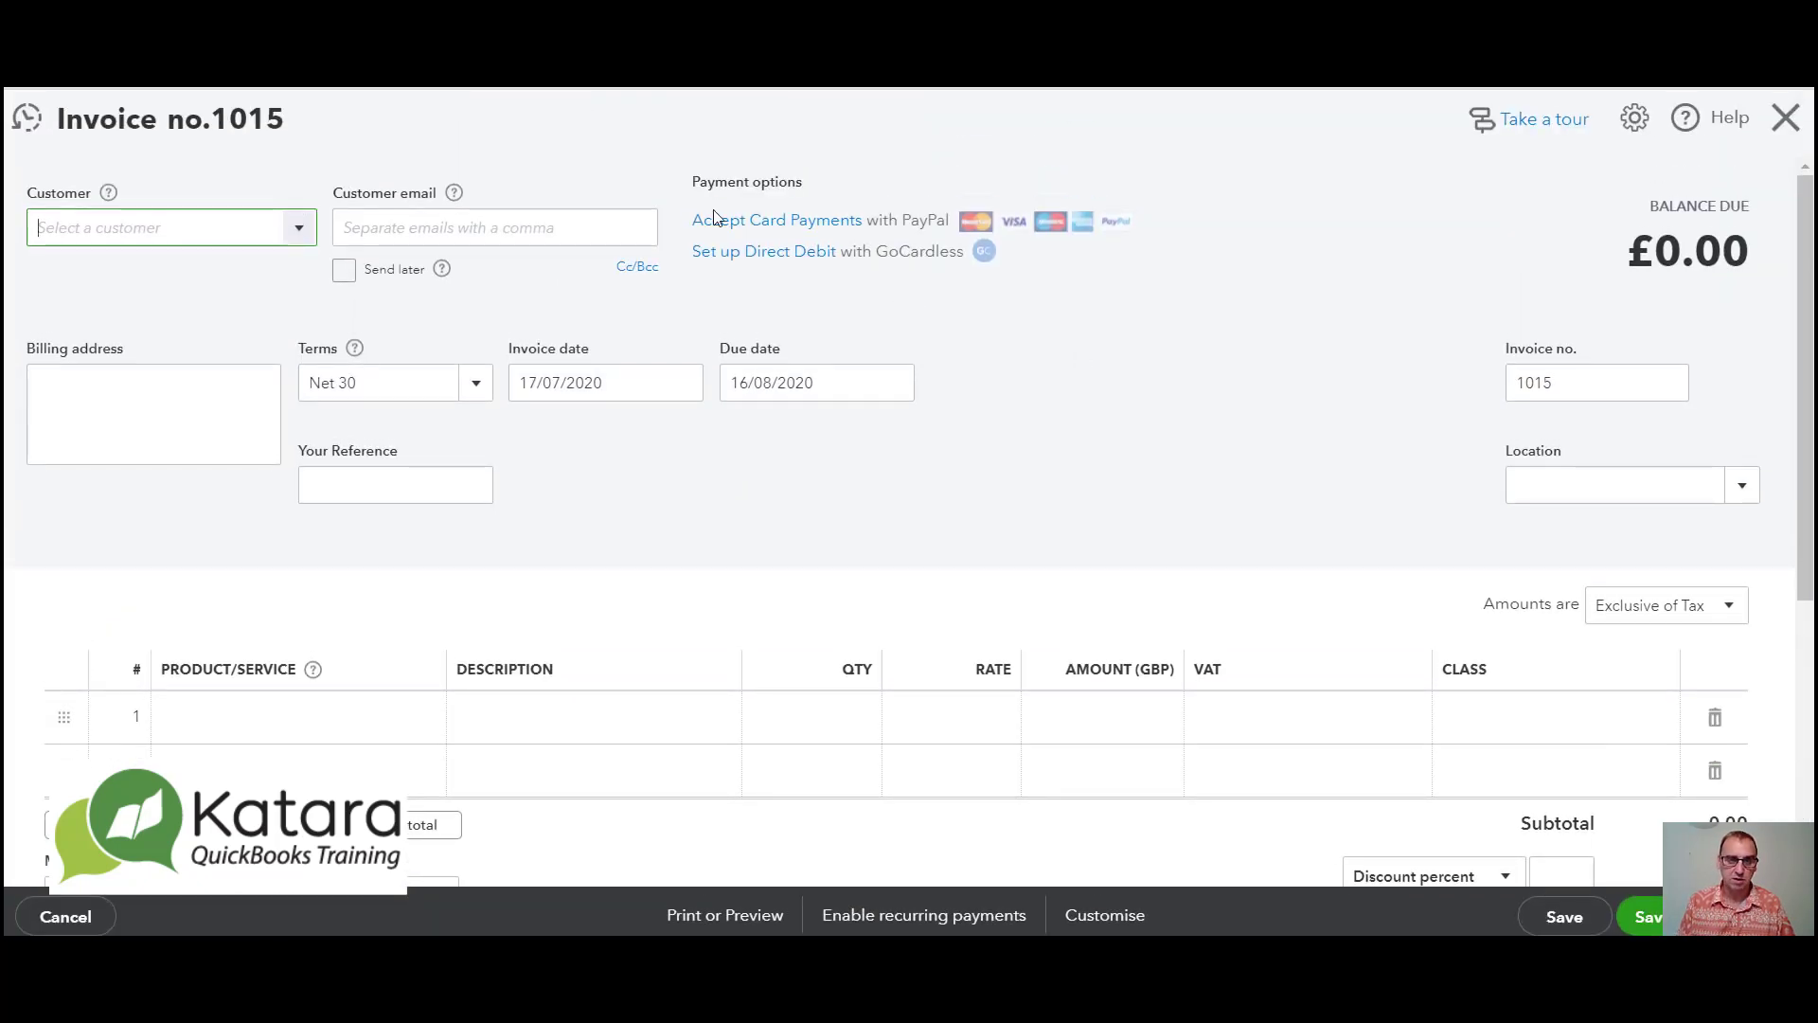
left_click(299, 230)
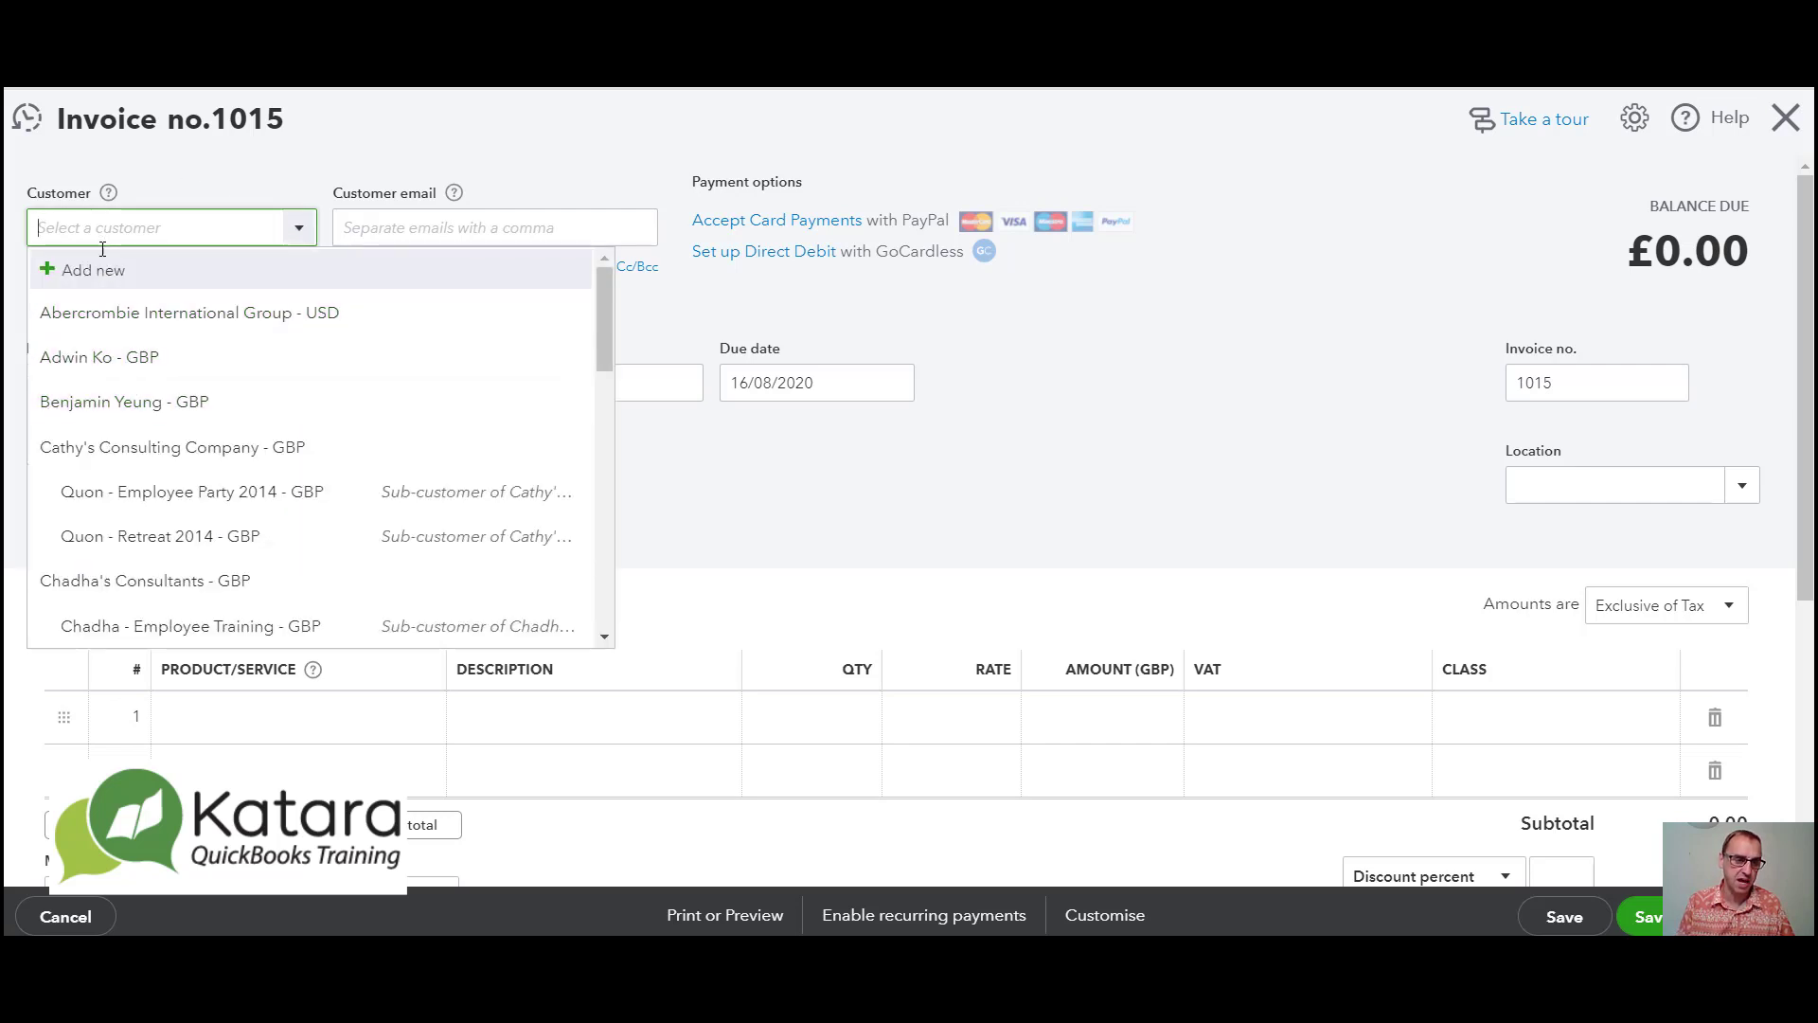
left_click(119, 405)
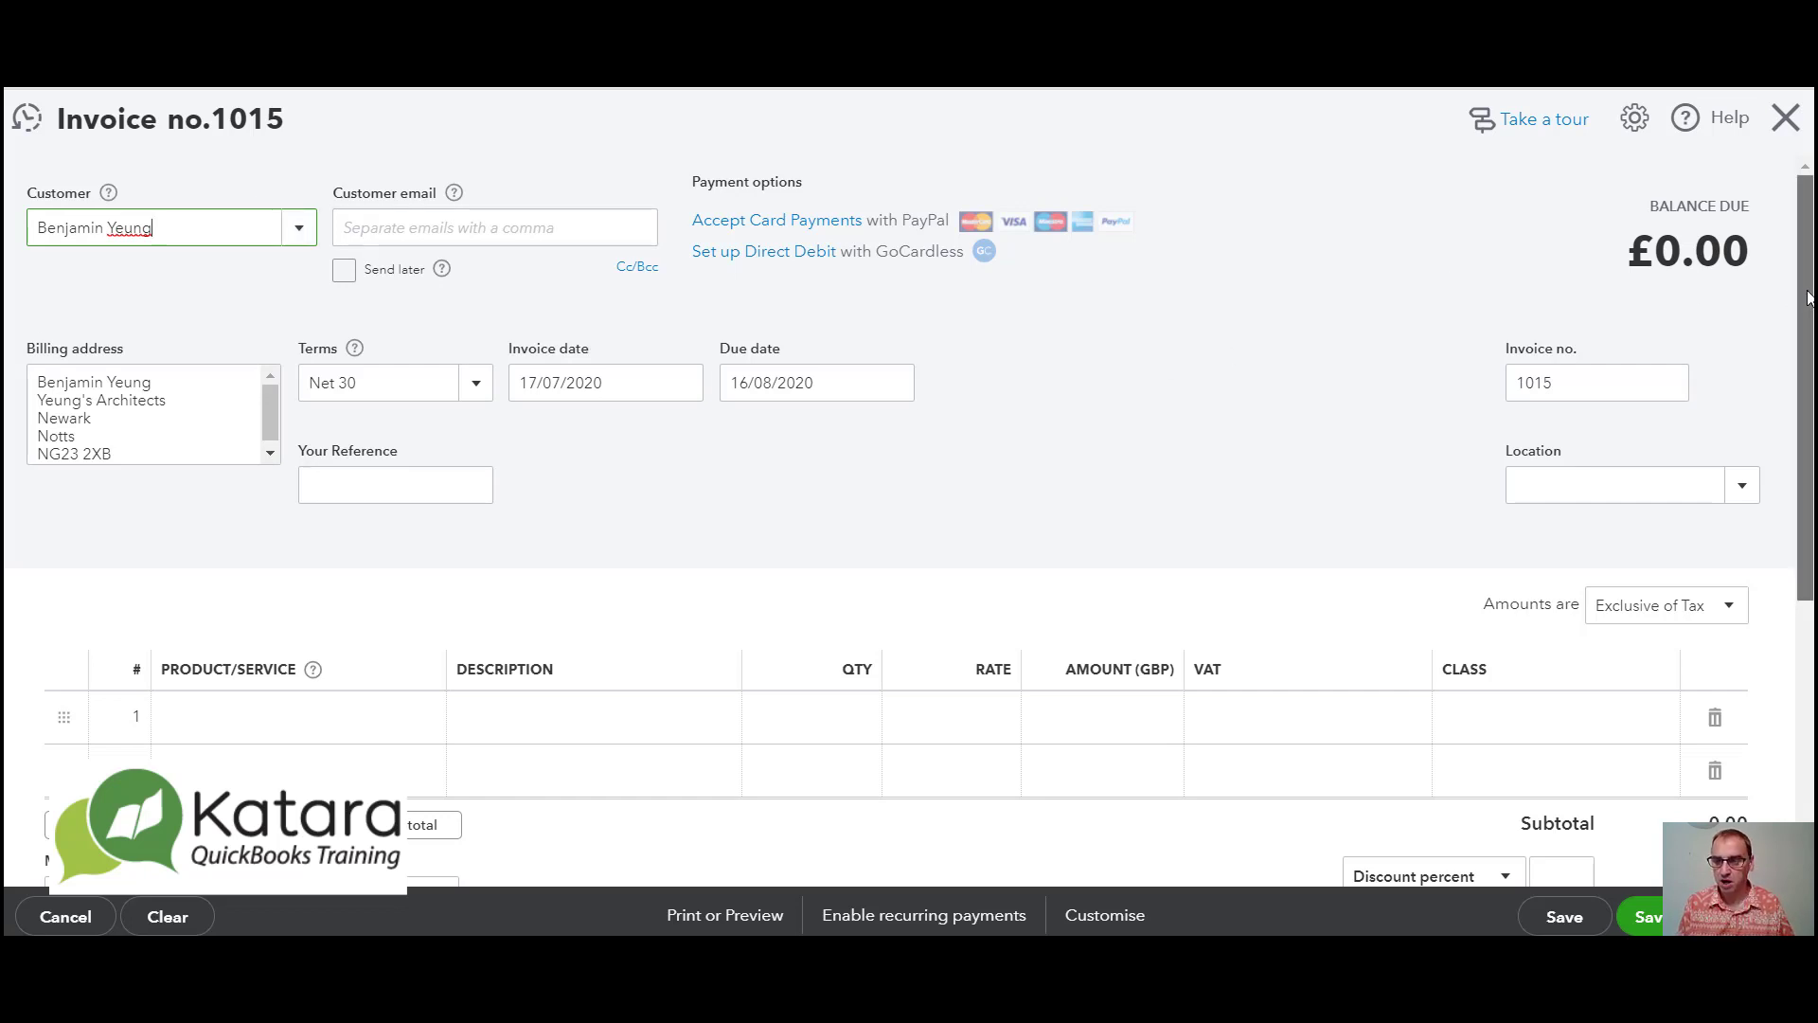
Add the Gold party product from the Holiday party category to the invoice's first line.
scroll(1808, 297, "down", 2)
scroll(1809, 298, "down", 2)
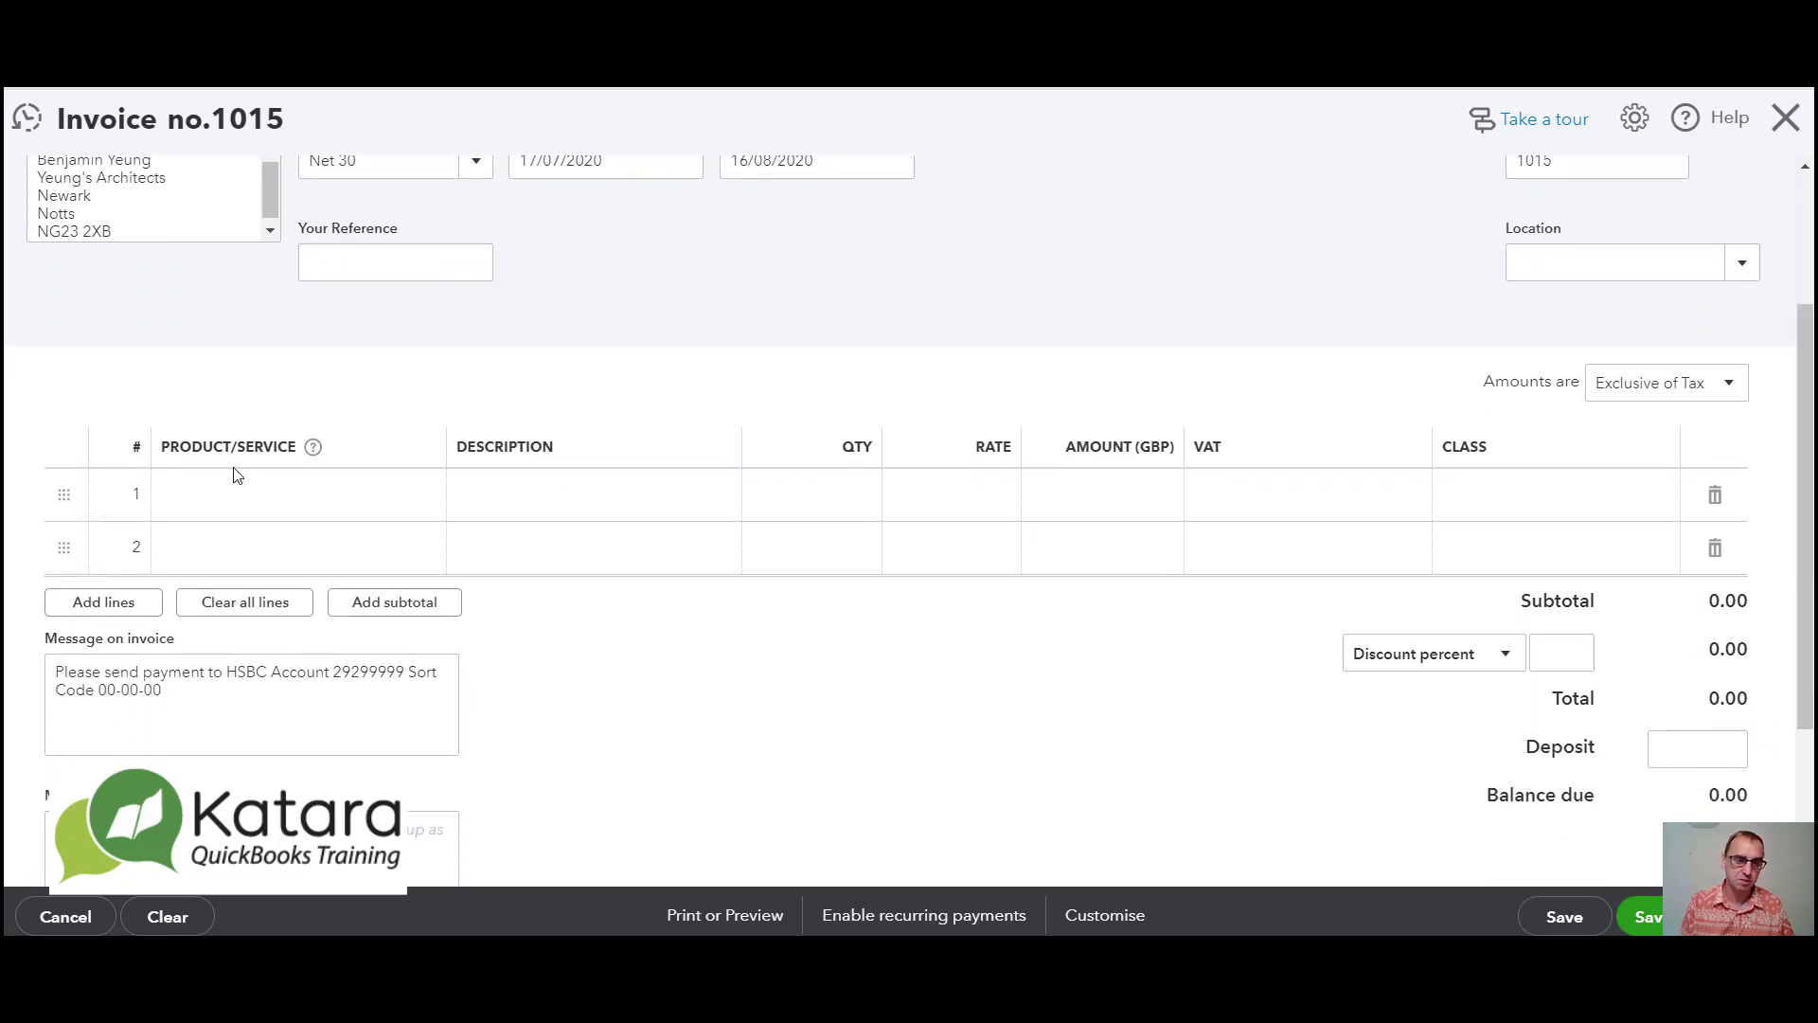
left_click(425, 504)
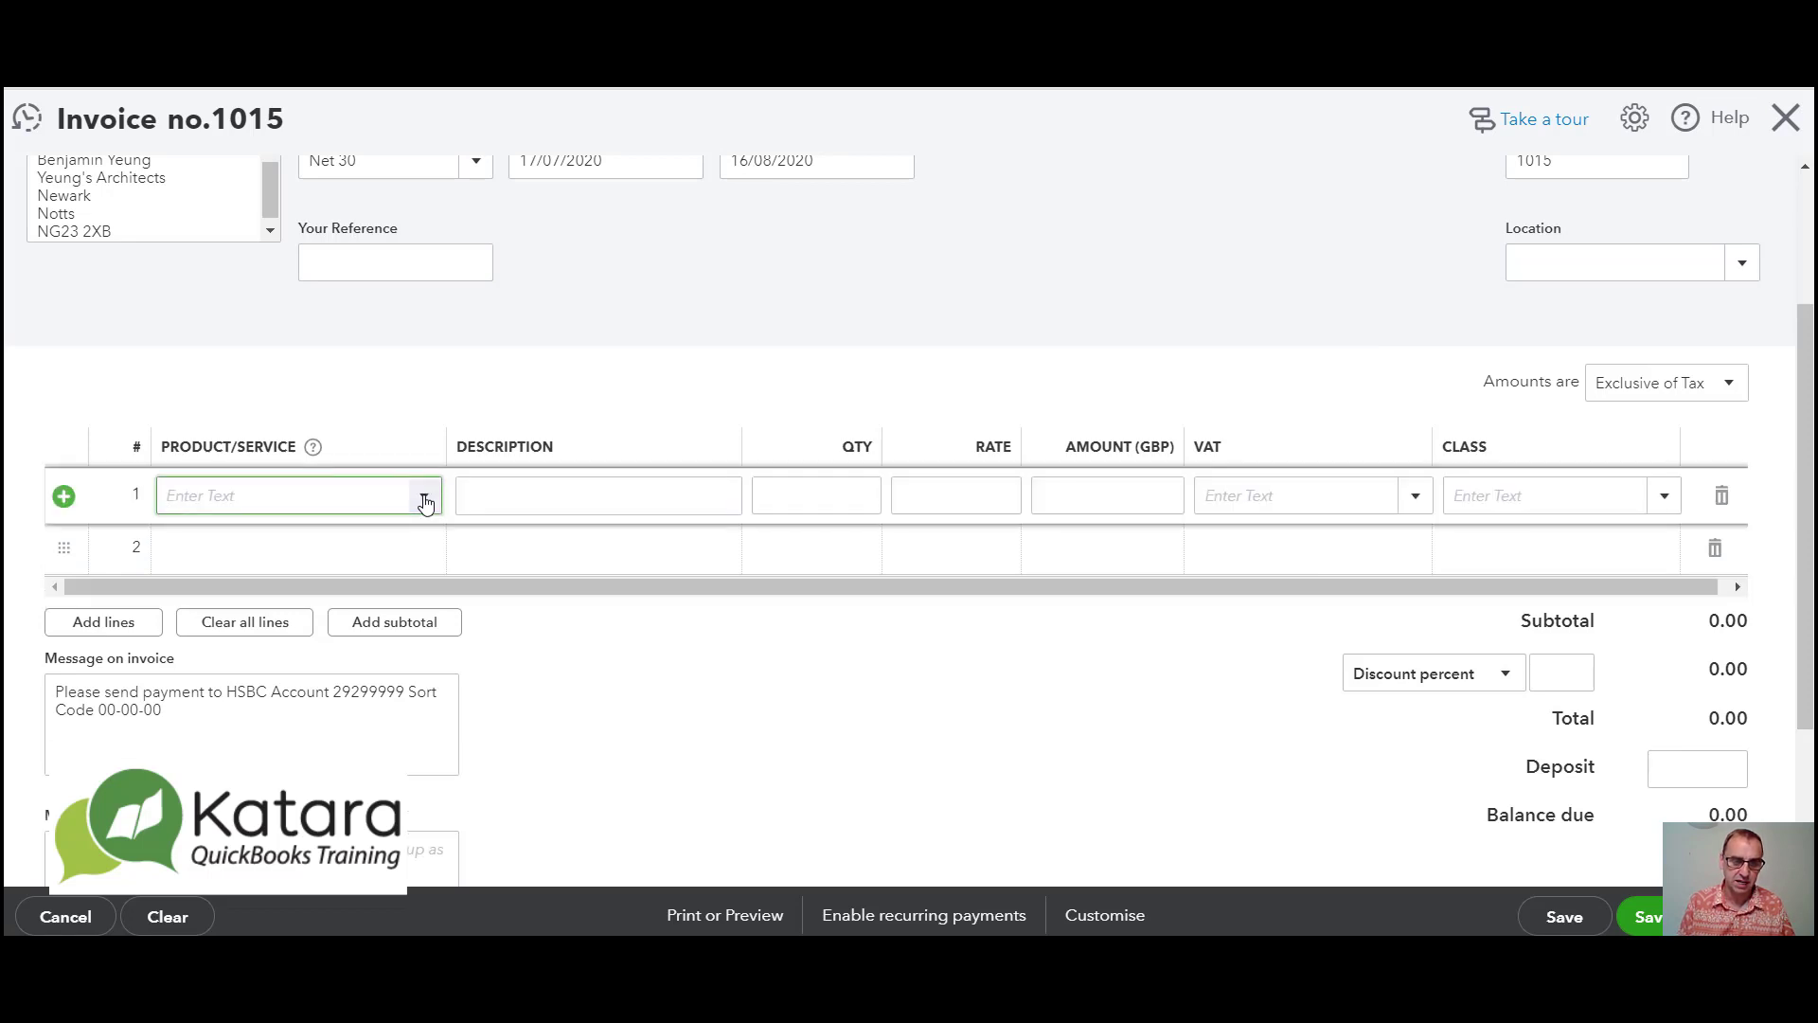
left_click(425, 504)
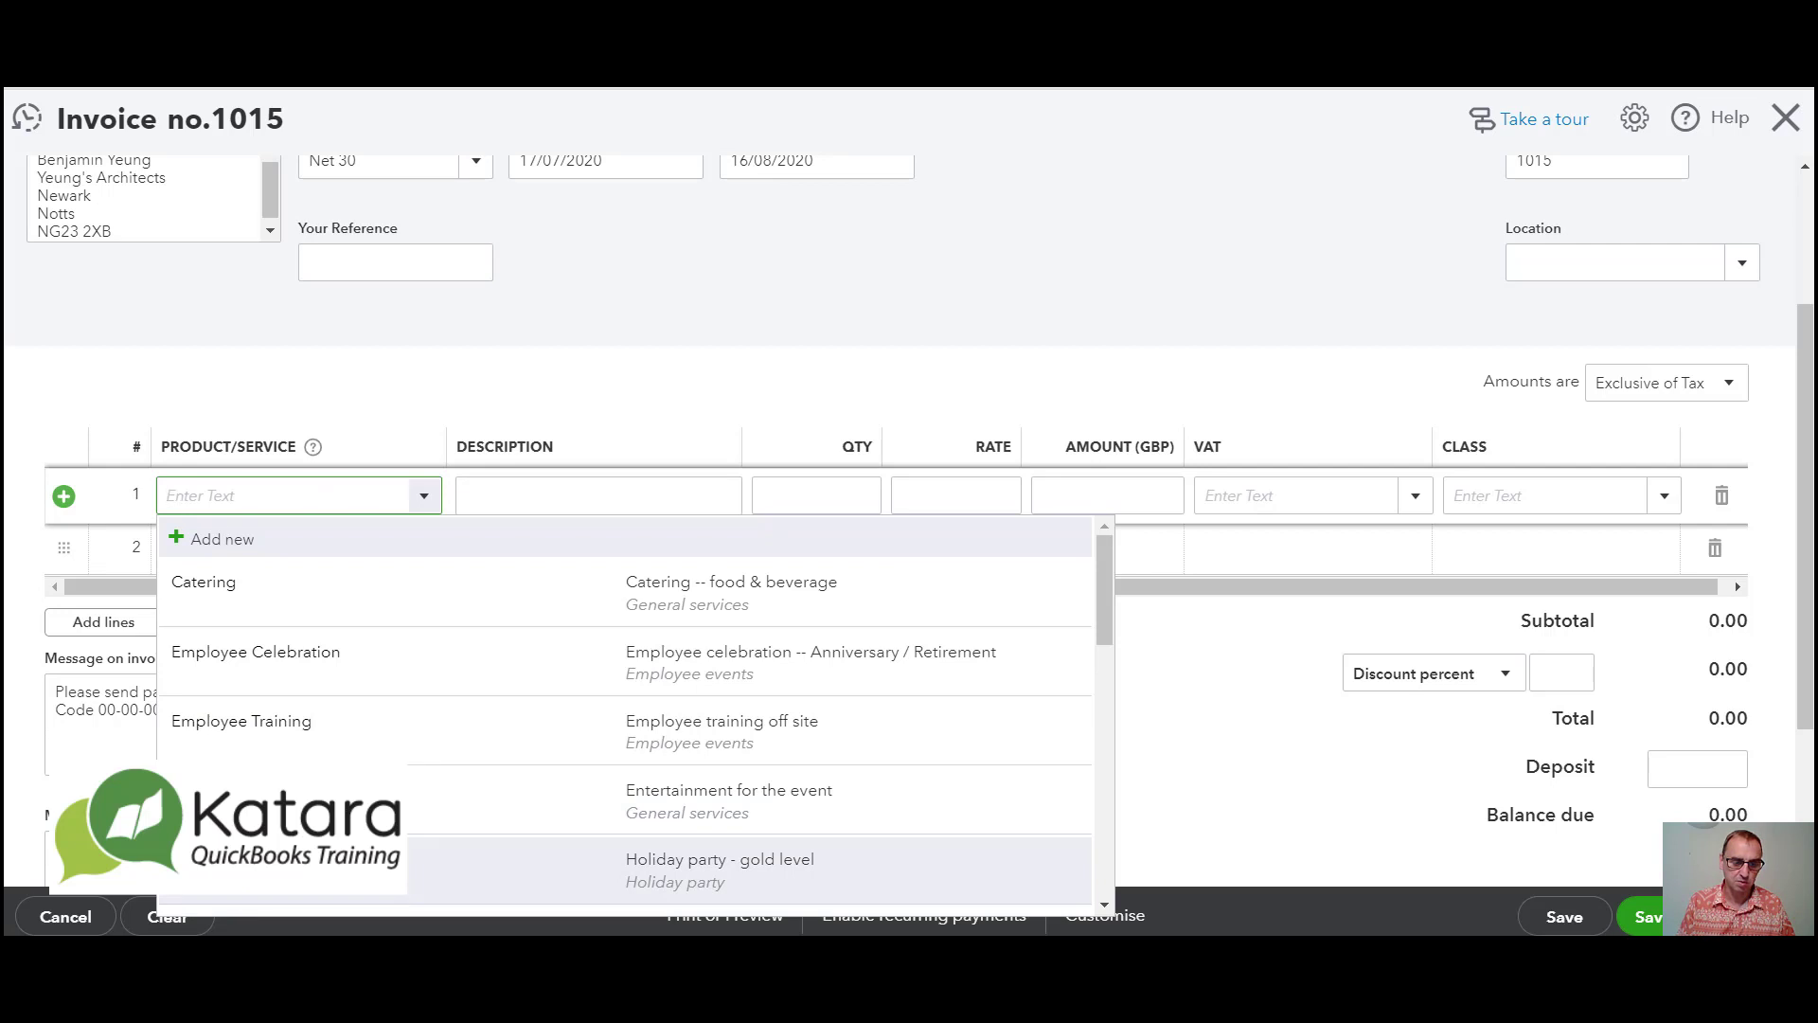
left_click(312, 869)
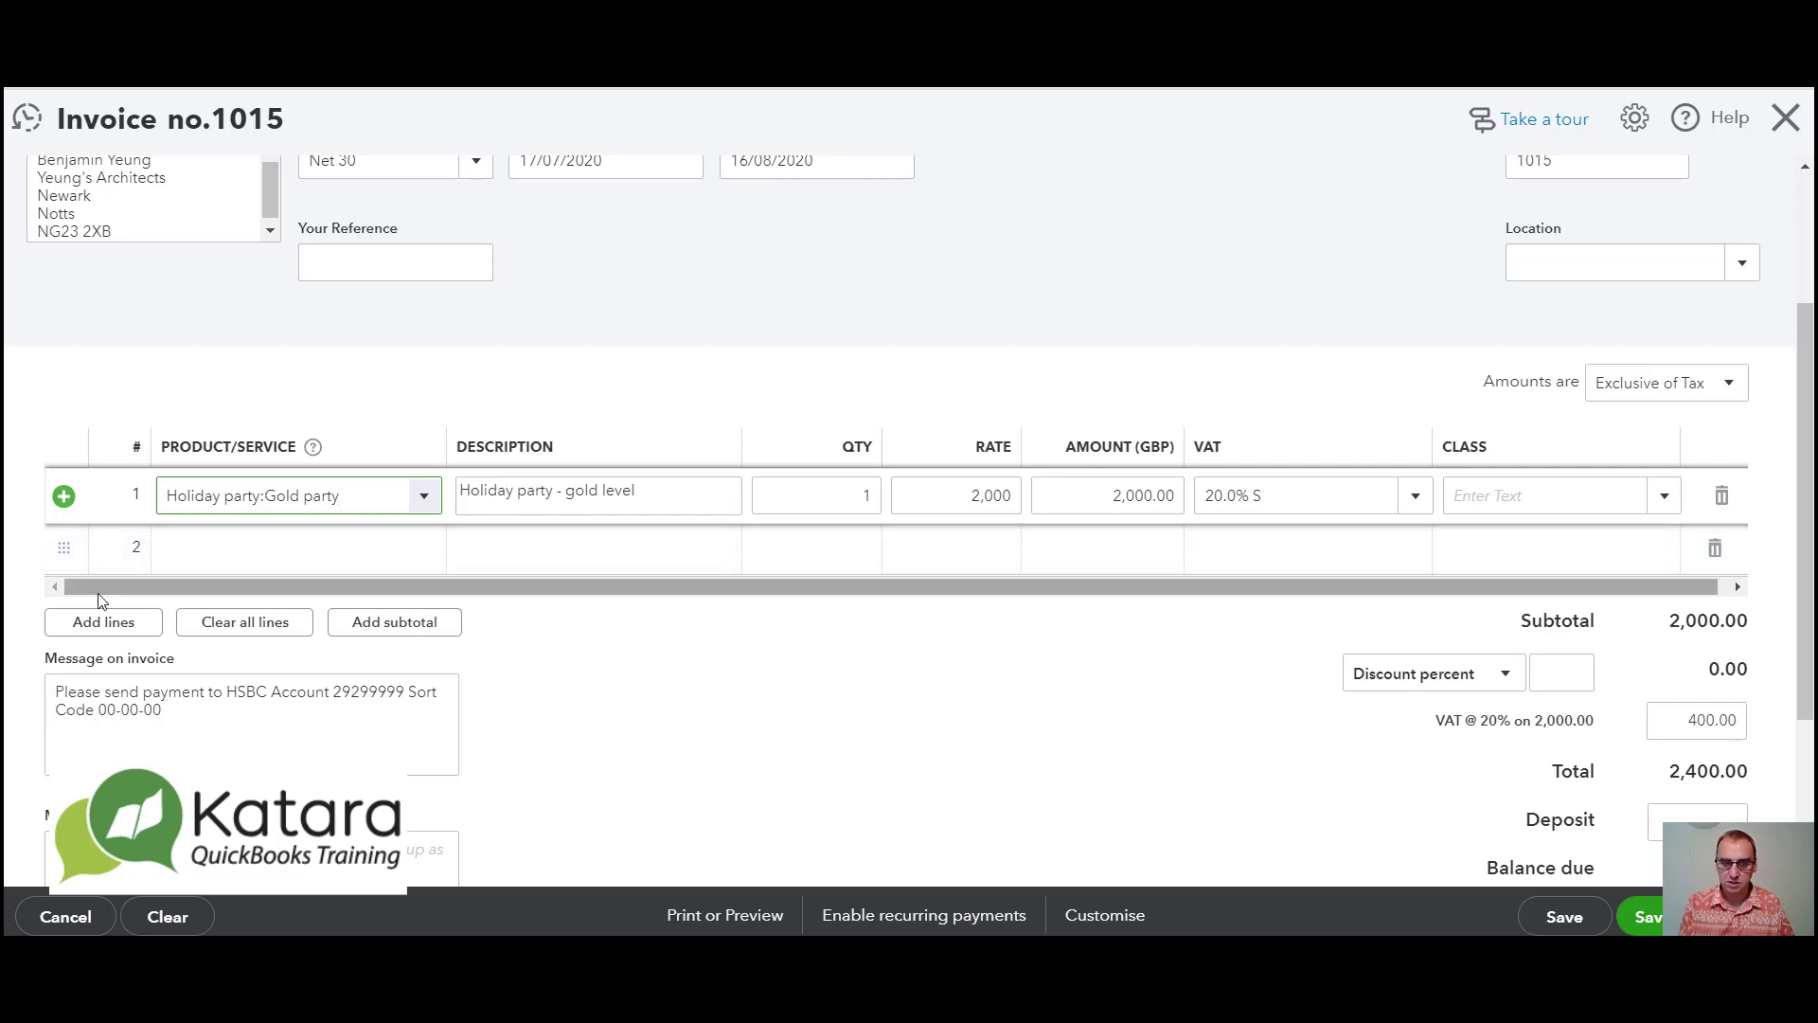
left_click(1123, 495)
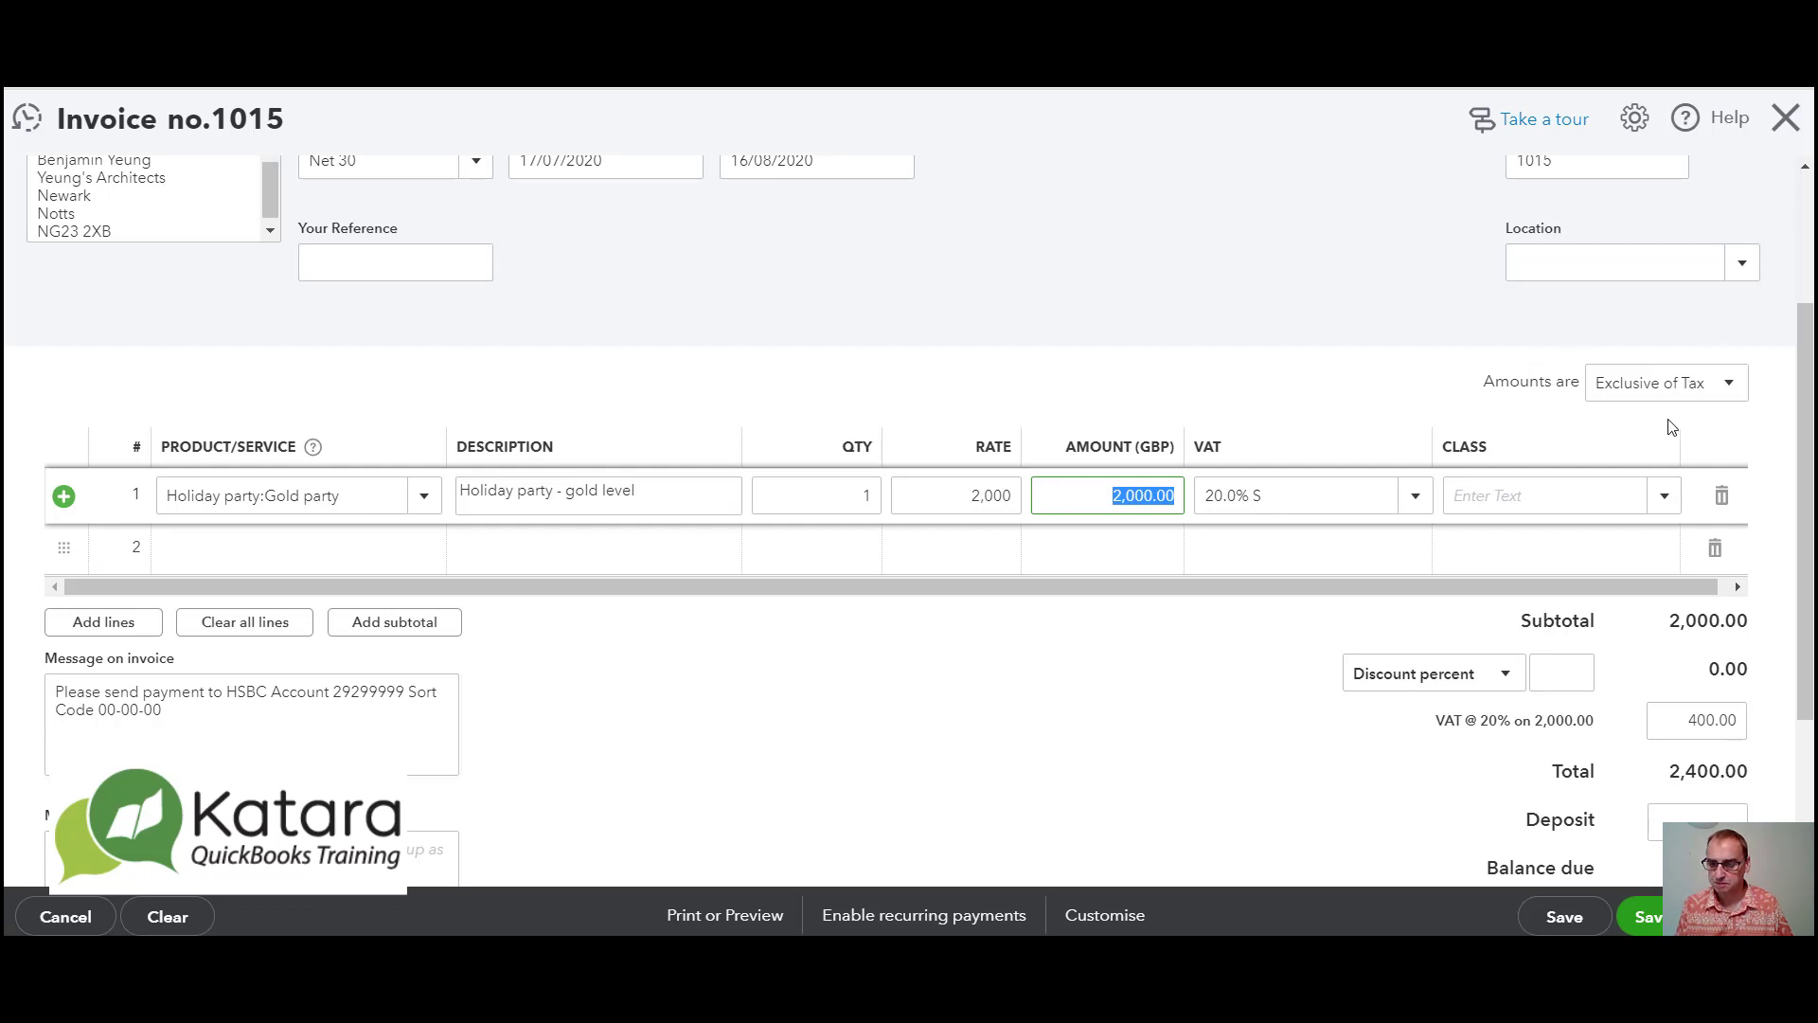
Look over the invoice's save, print and customise options, and save and close the invoice.
left_click_drag(1808, 392, 1808, 460)
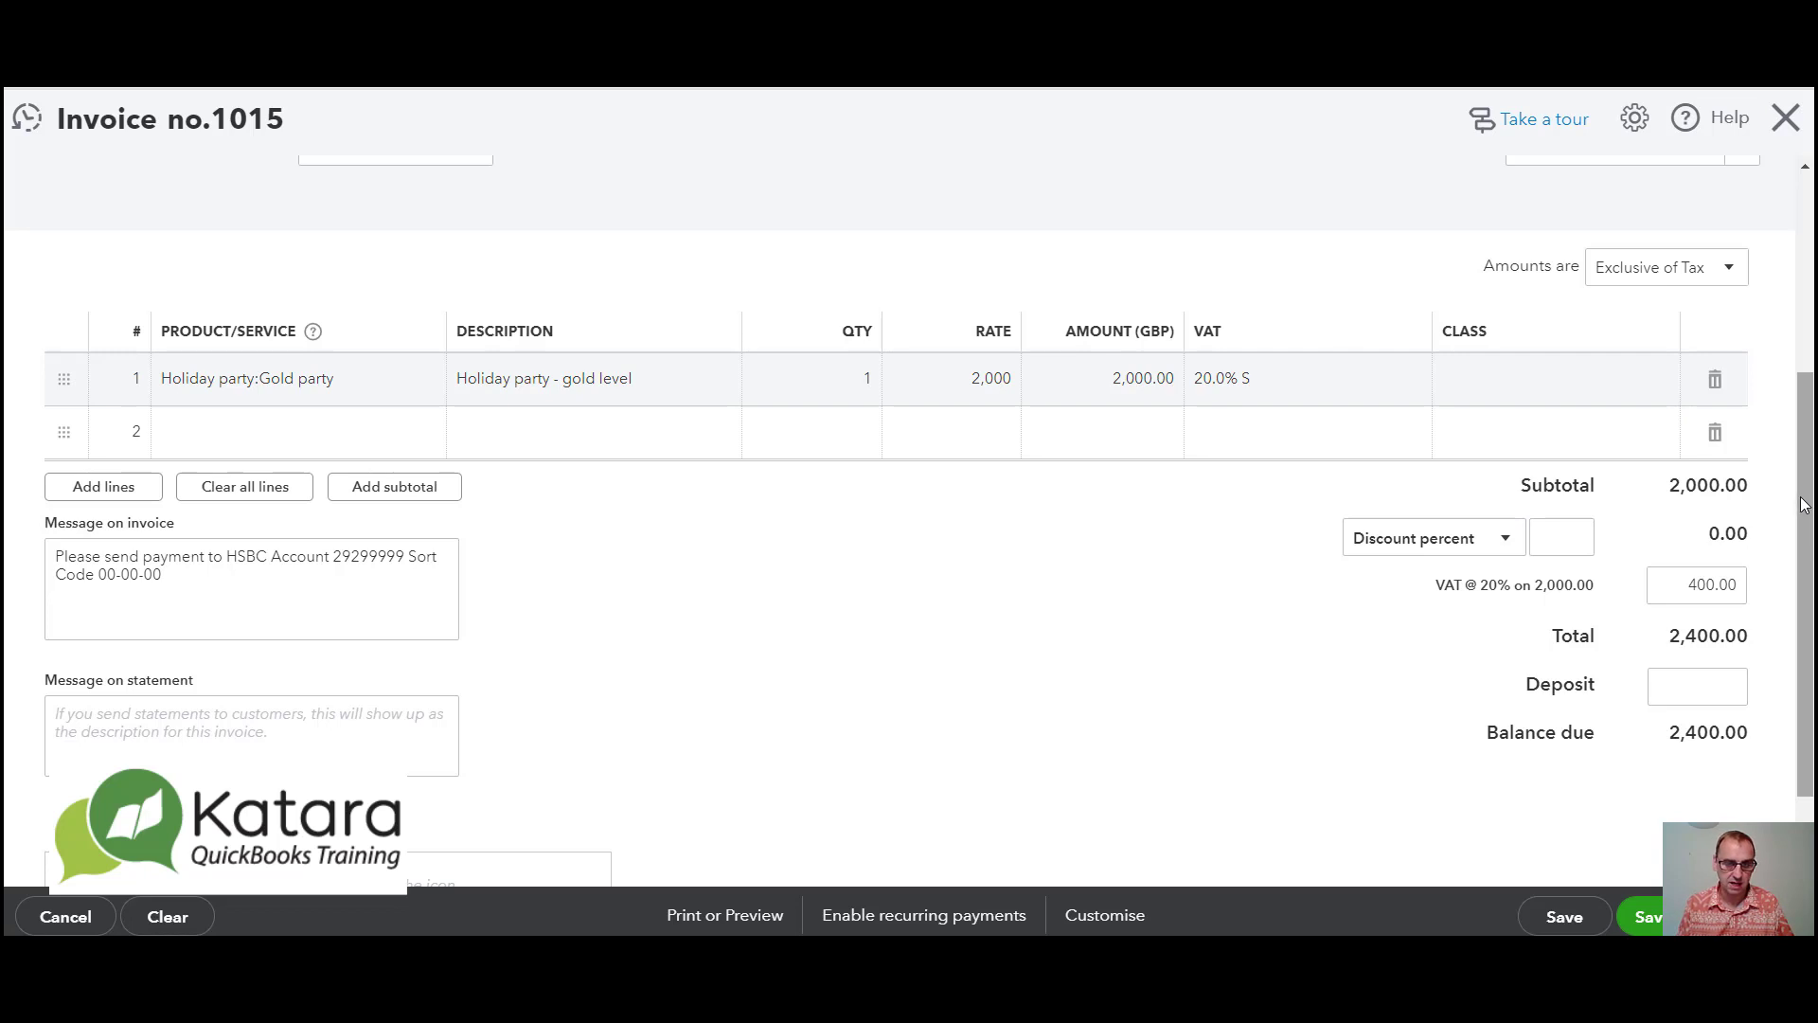
mouse_move(1802, 504)
left_mouse_down()
mouse_move(1803, 340)
mouse_move(1790, 556)
mouse_move(1790, 537)
left_mouse_up()
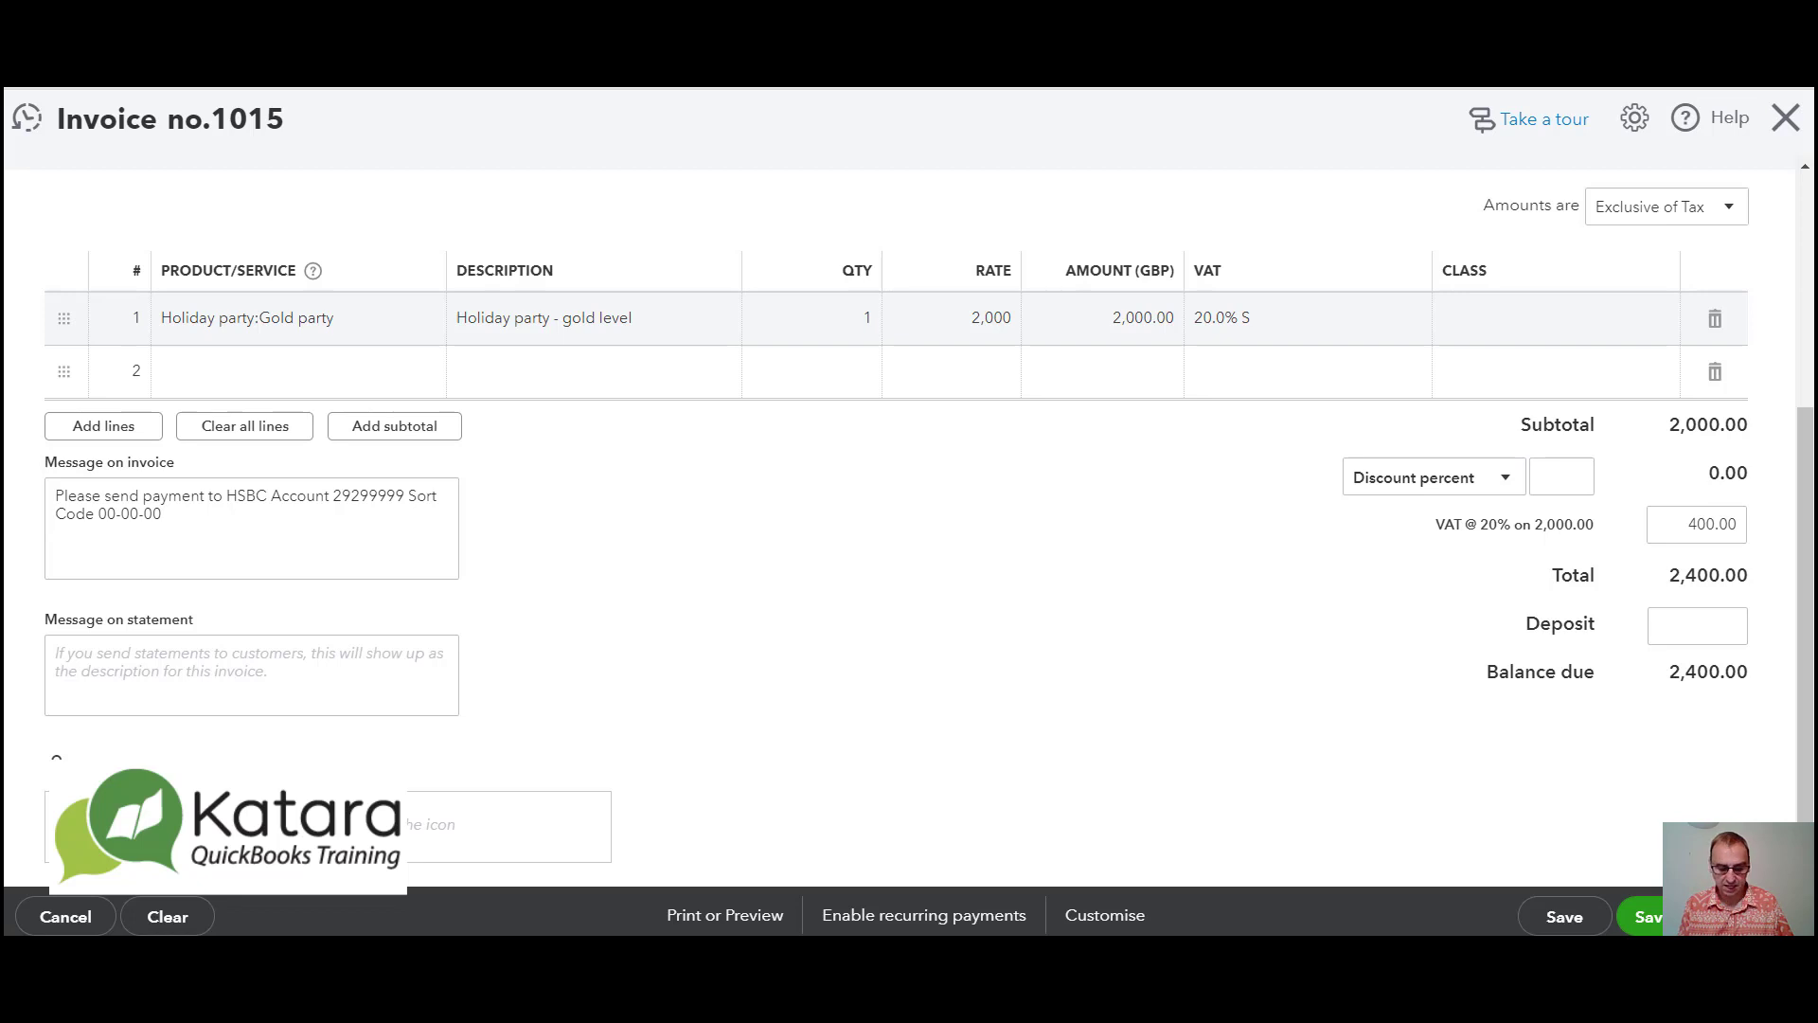
left_click(1777, 917)
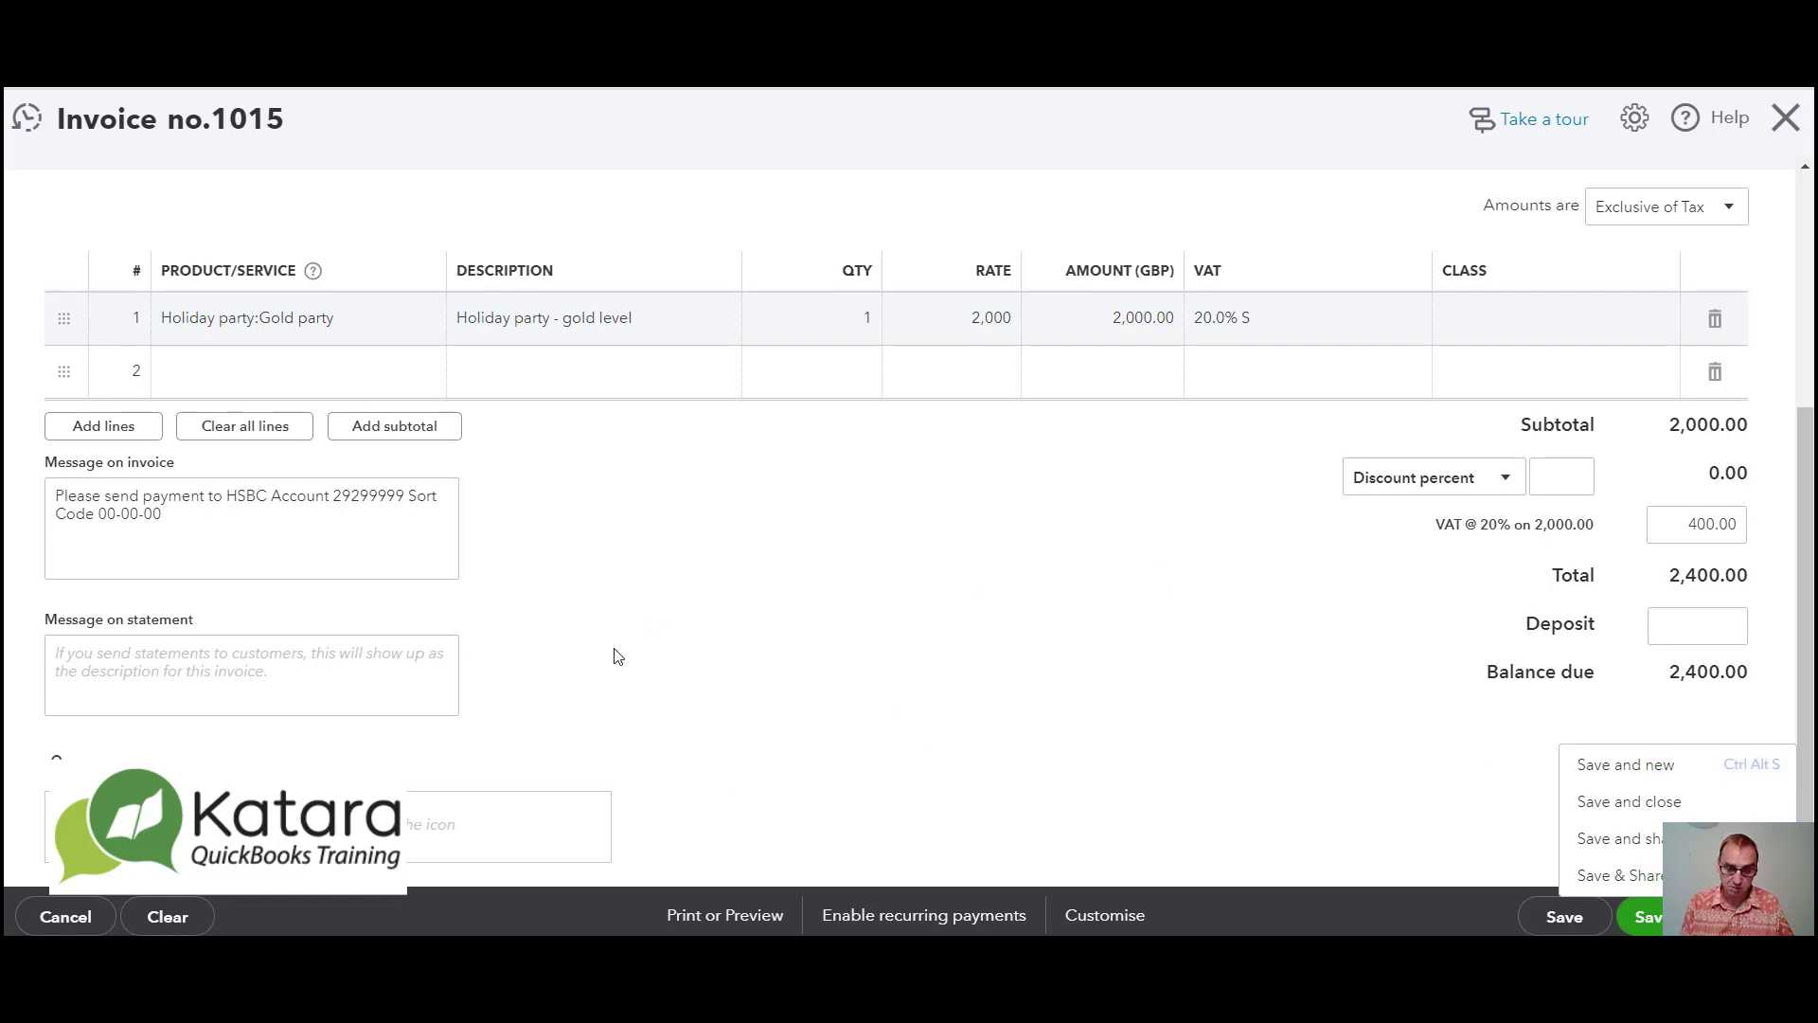
left_click(740, 923)
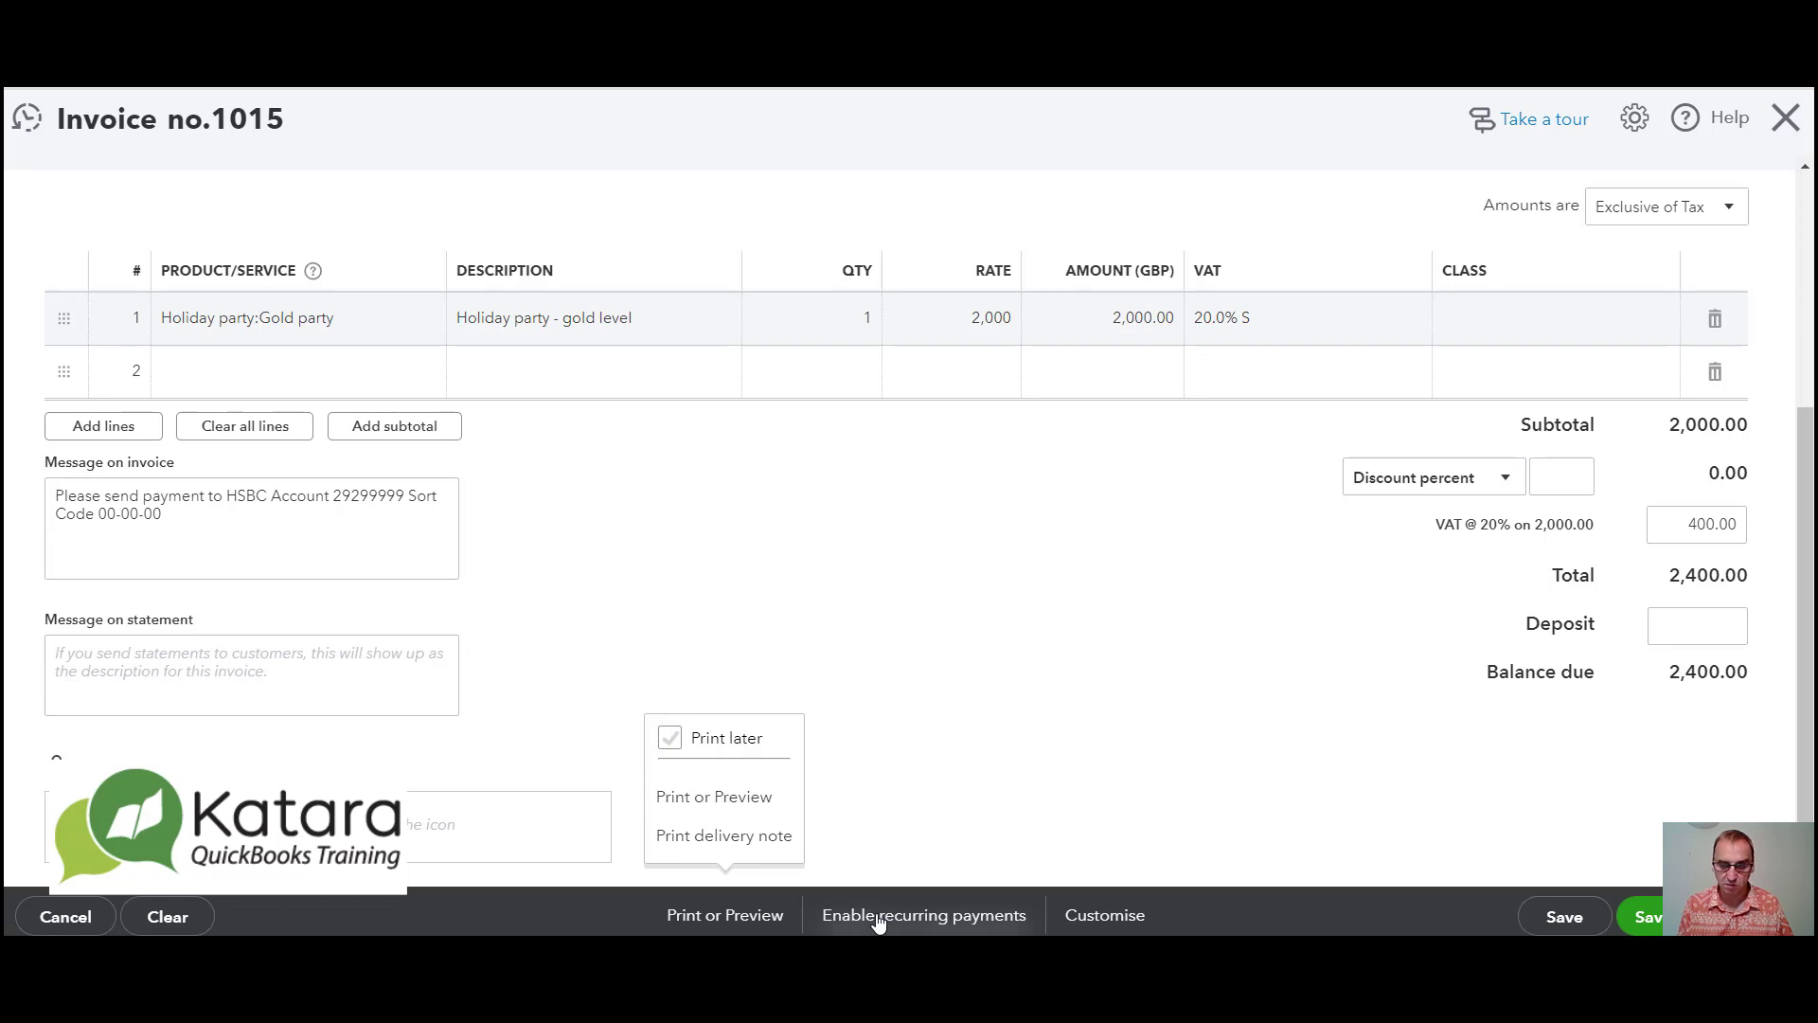
left_click(1105, 917)
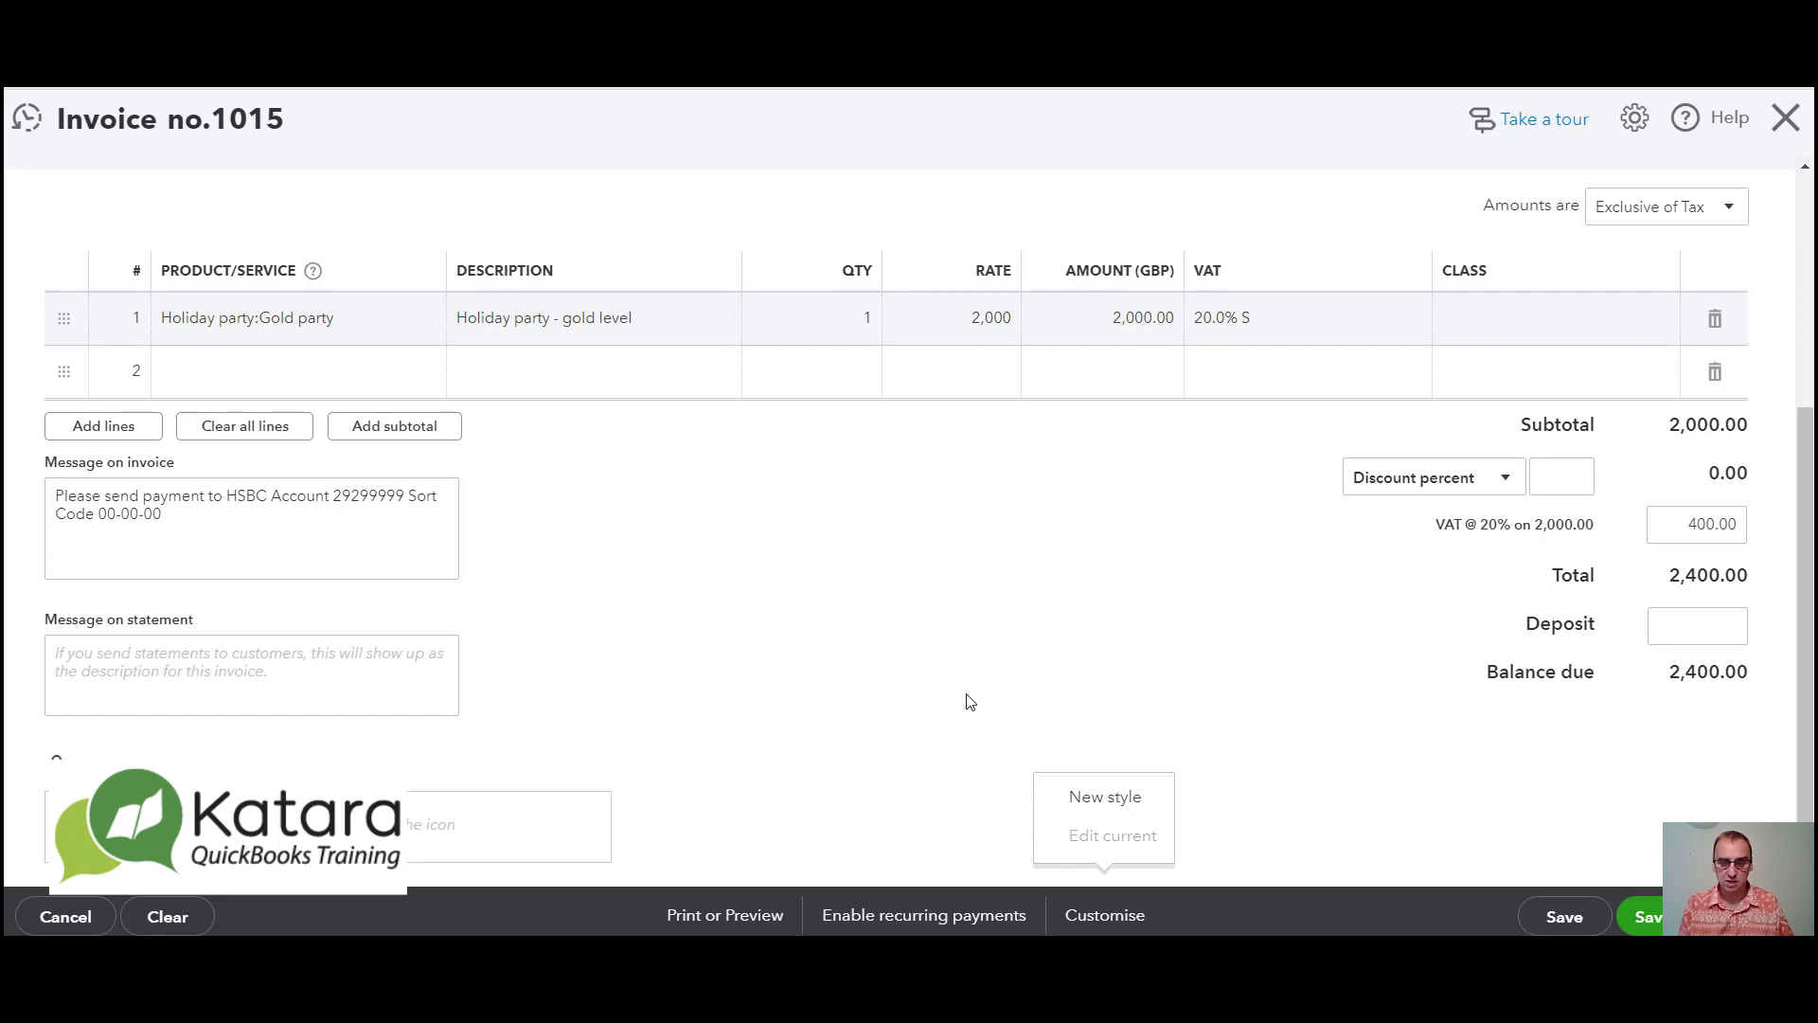
left_click(1563, 918)
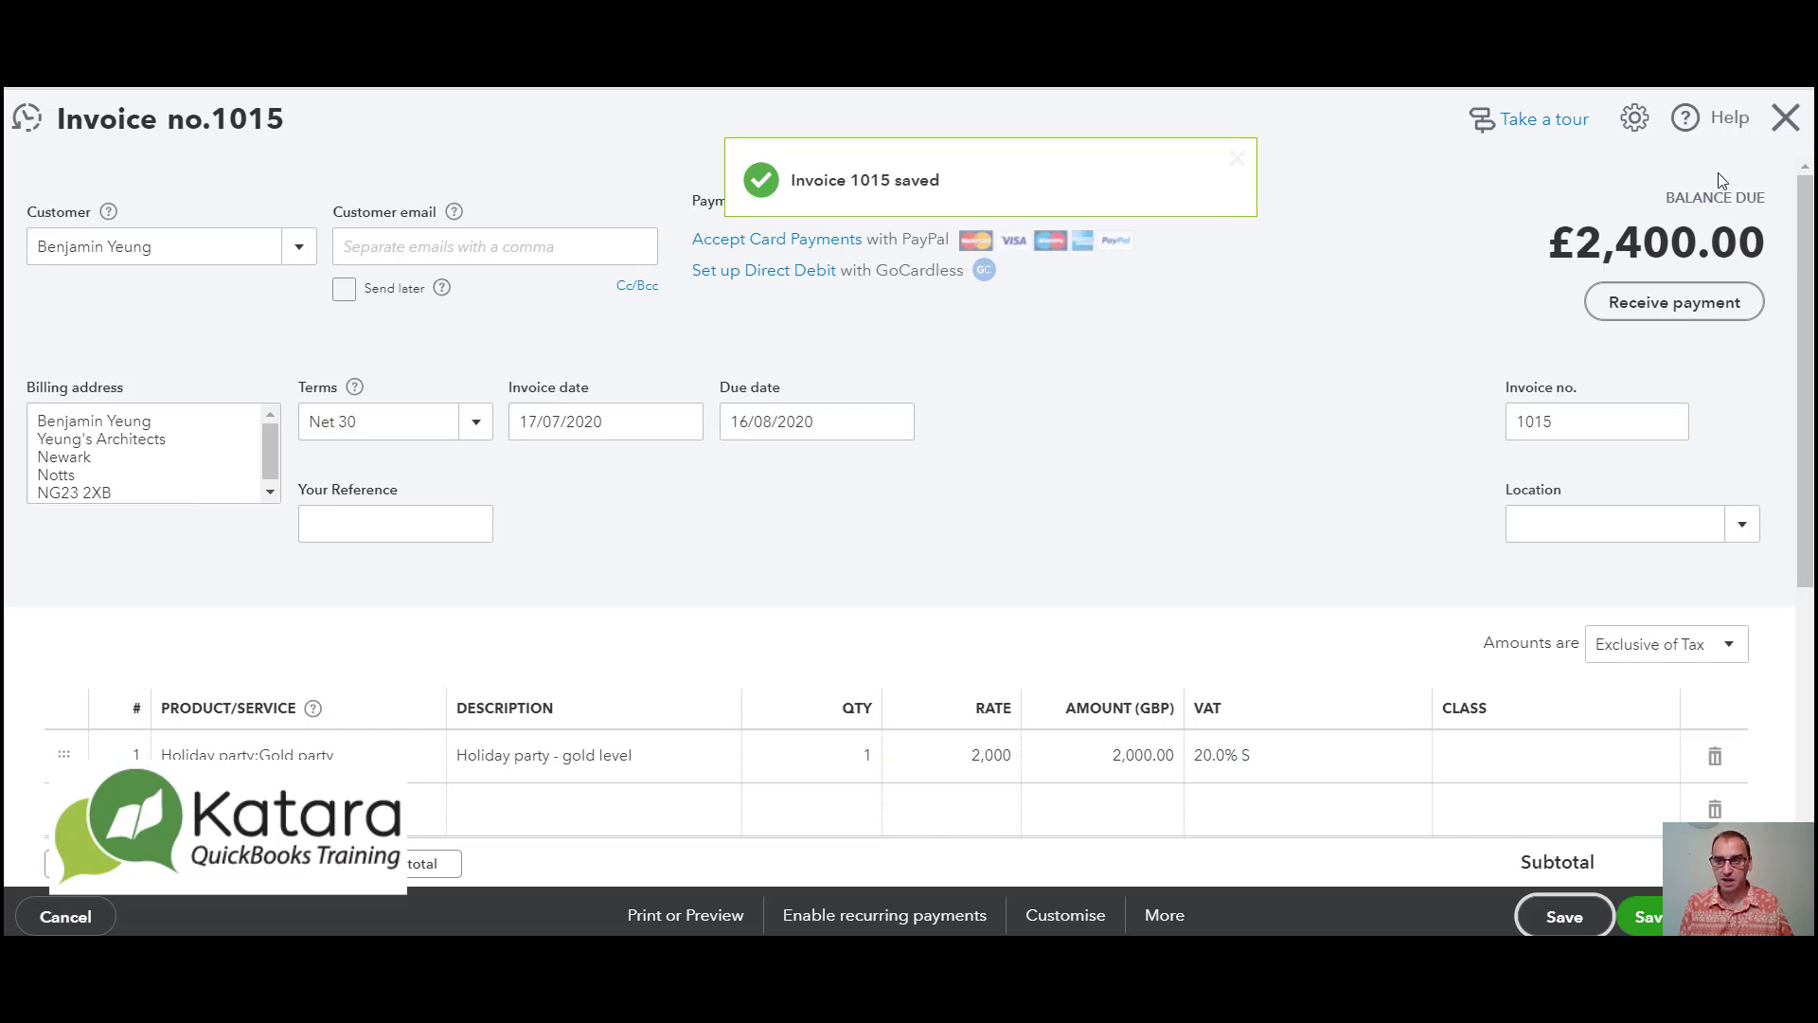
left_click(1786, 120)
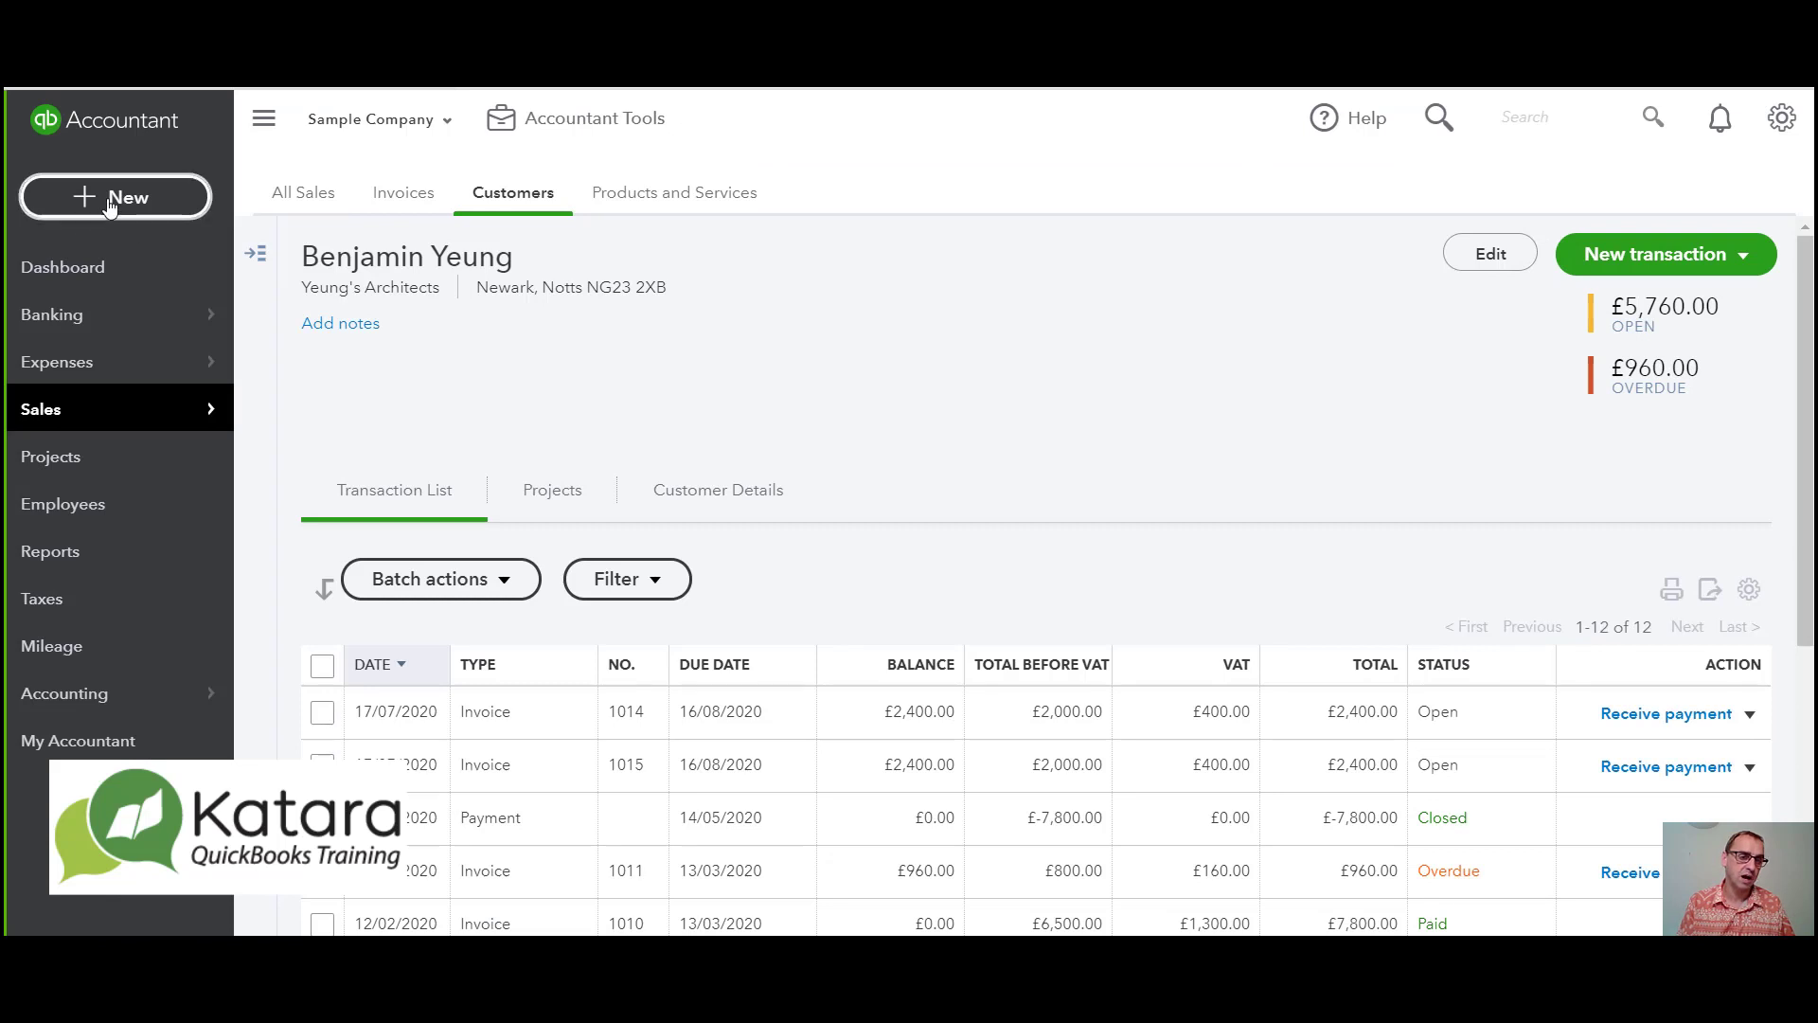
Create a new credit note for the Yeung's Architects customer.
left_click(109, 199)
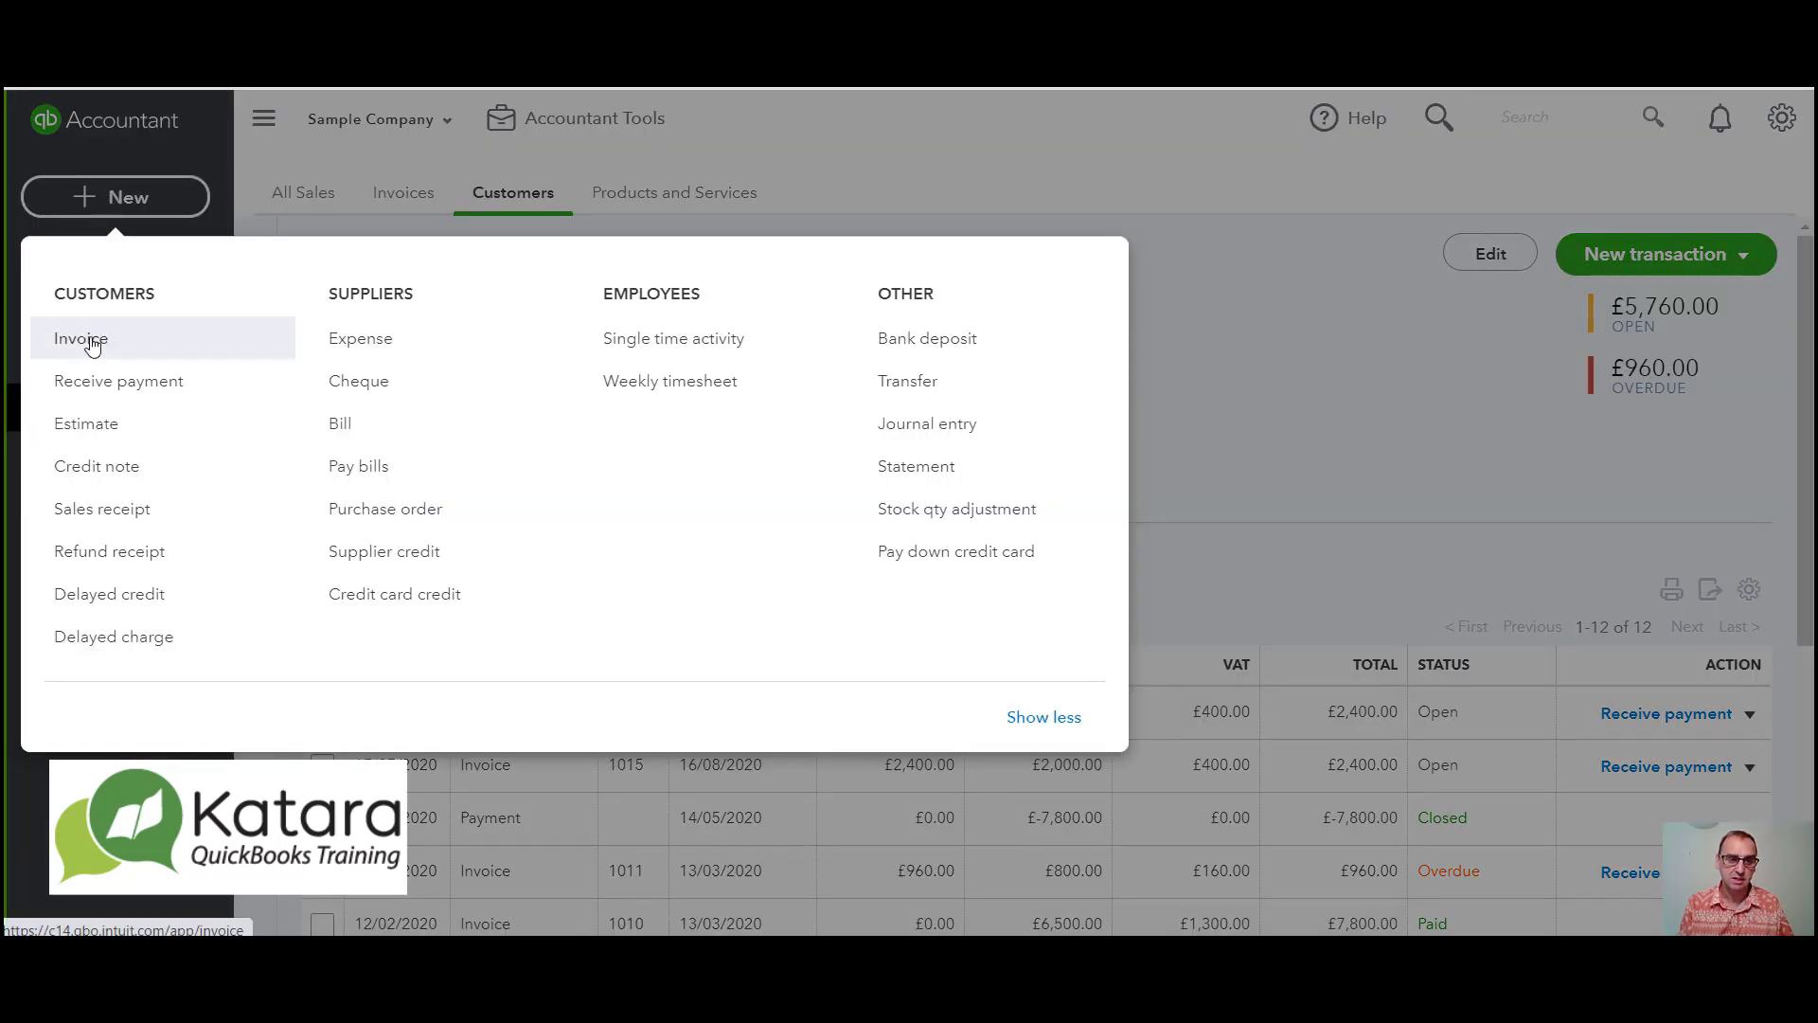
left_click(105, 473)
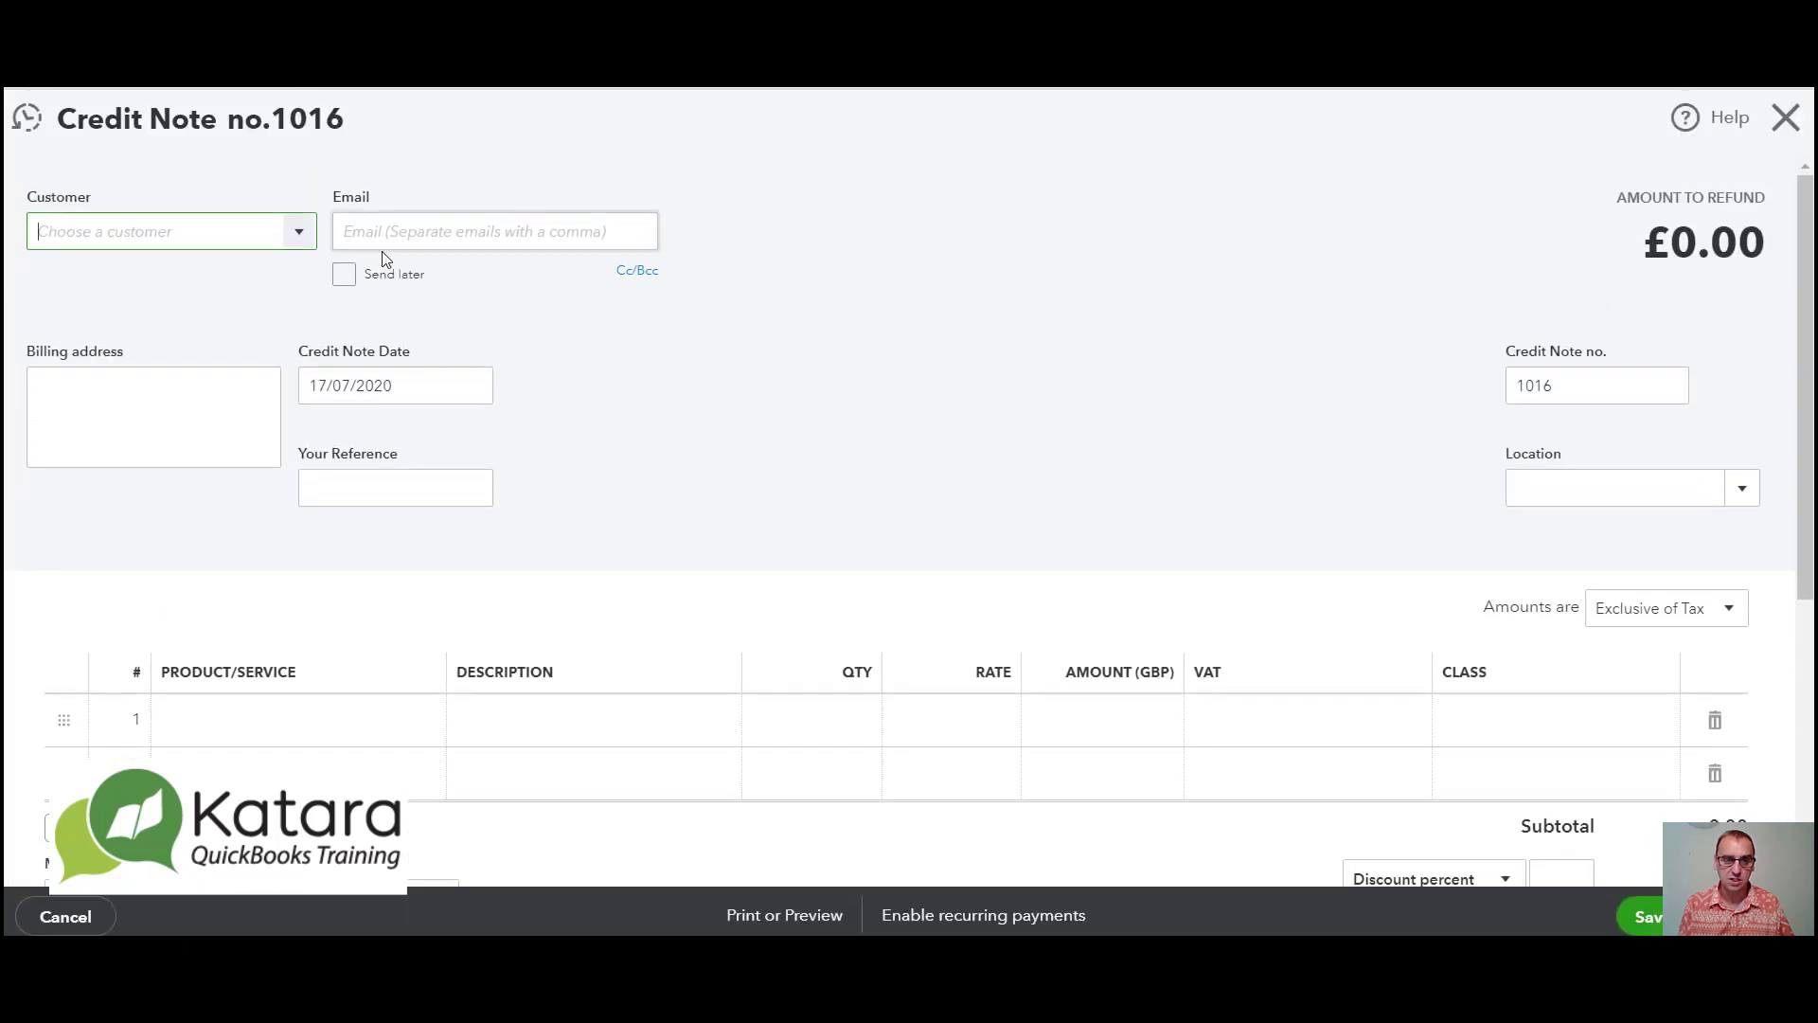
left_click(298, 232)
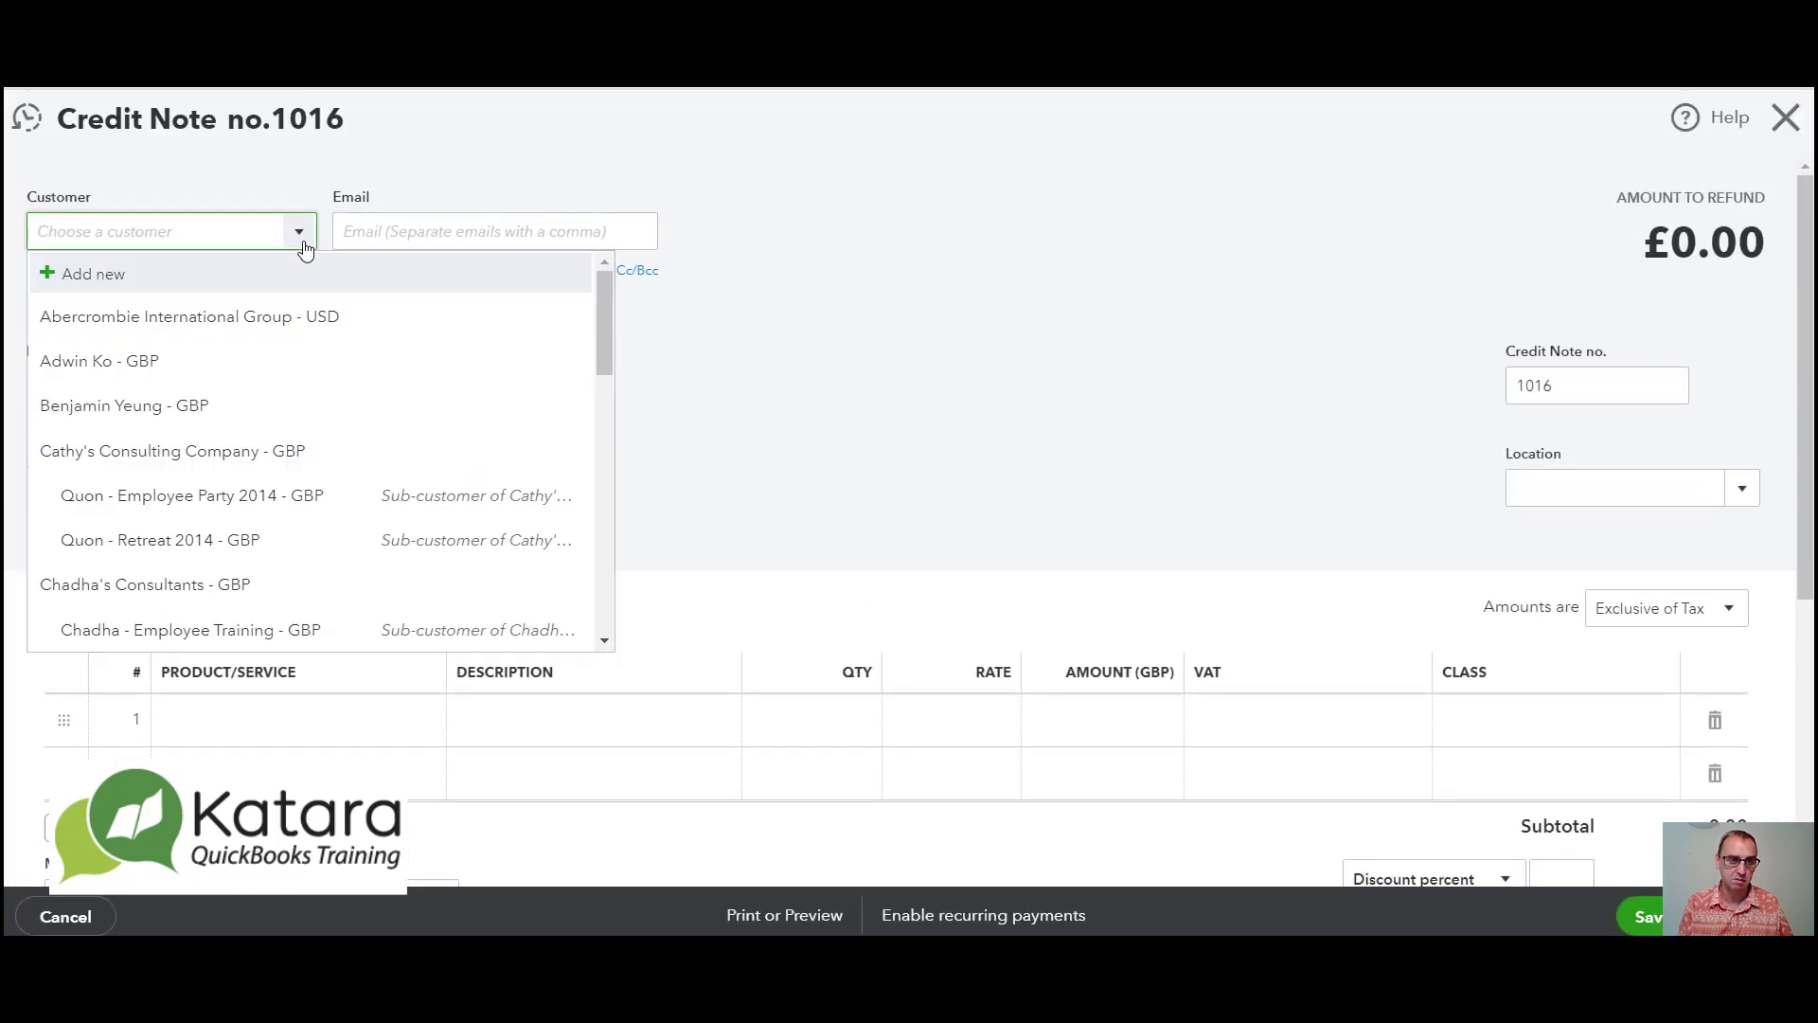
left_click(152, 407)
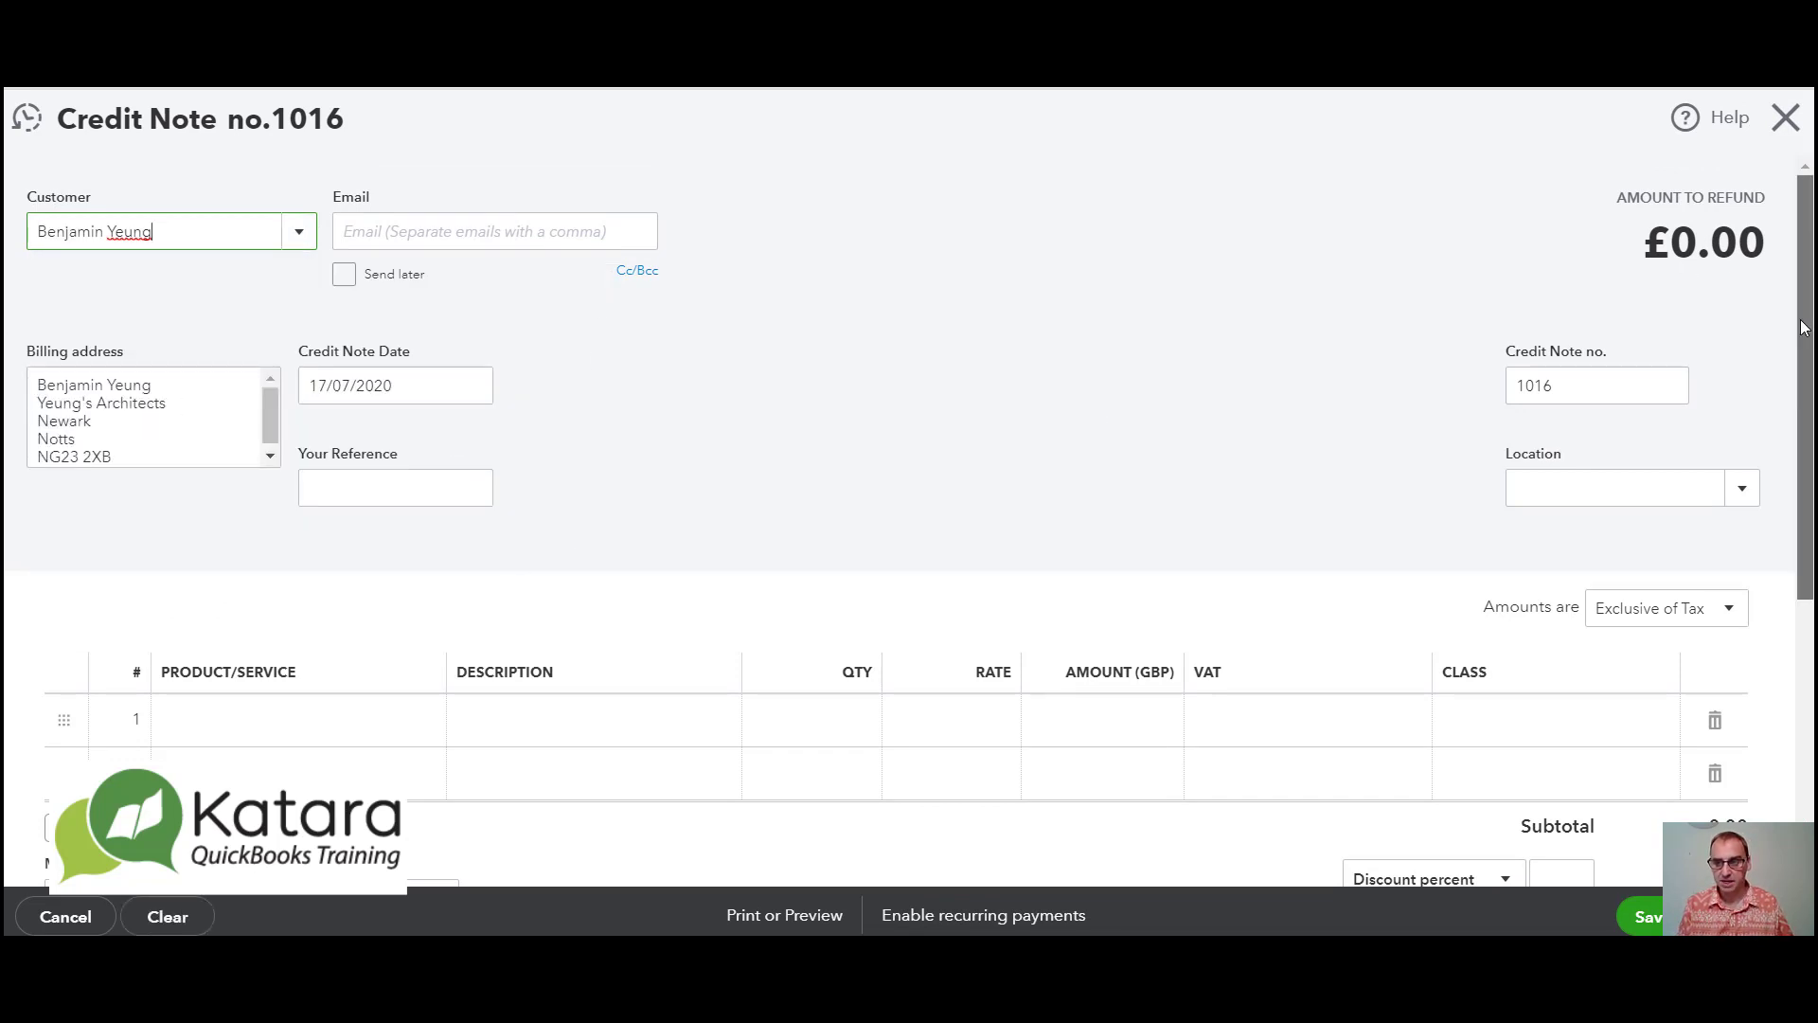
Add the Holiday party:Gold party product to the credit note's first line with an amount of 1000 GBP.
left_click_drag(1803, 327, 1803, 454)
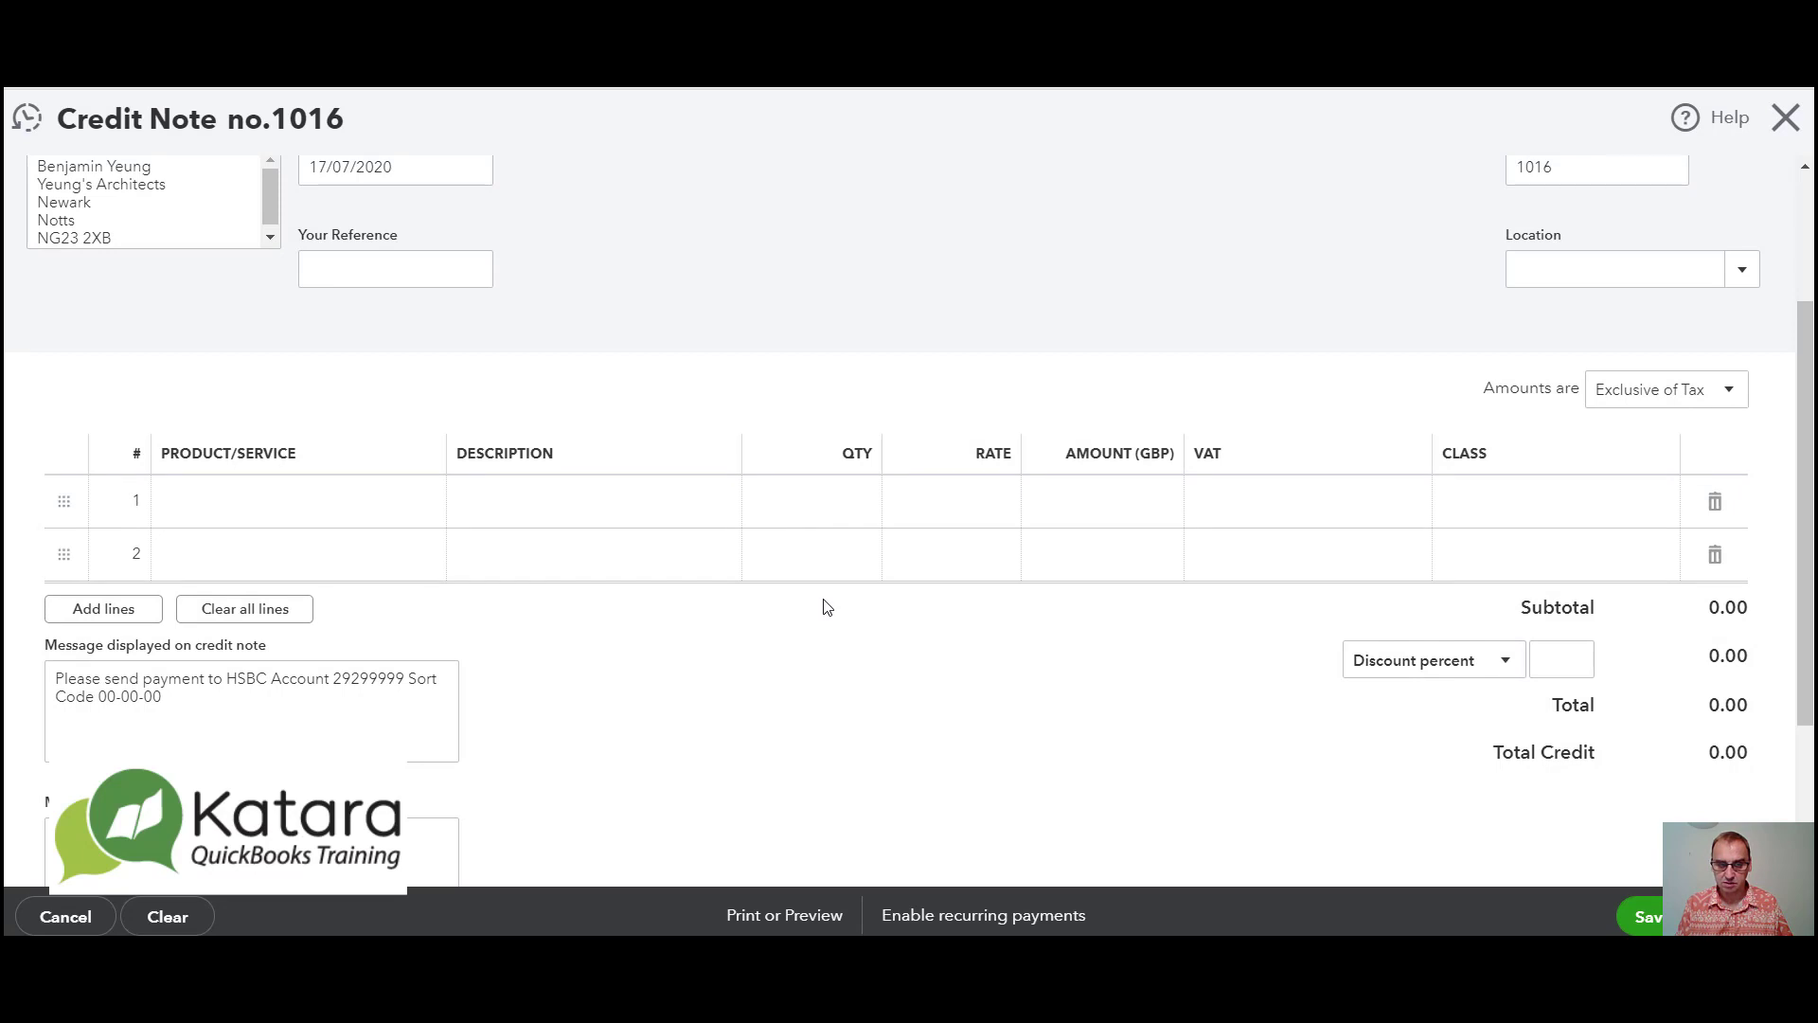
left_click(425, 499)
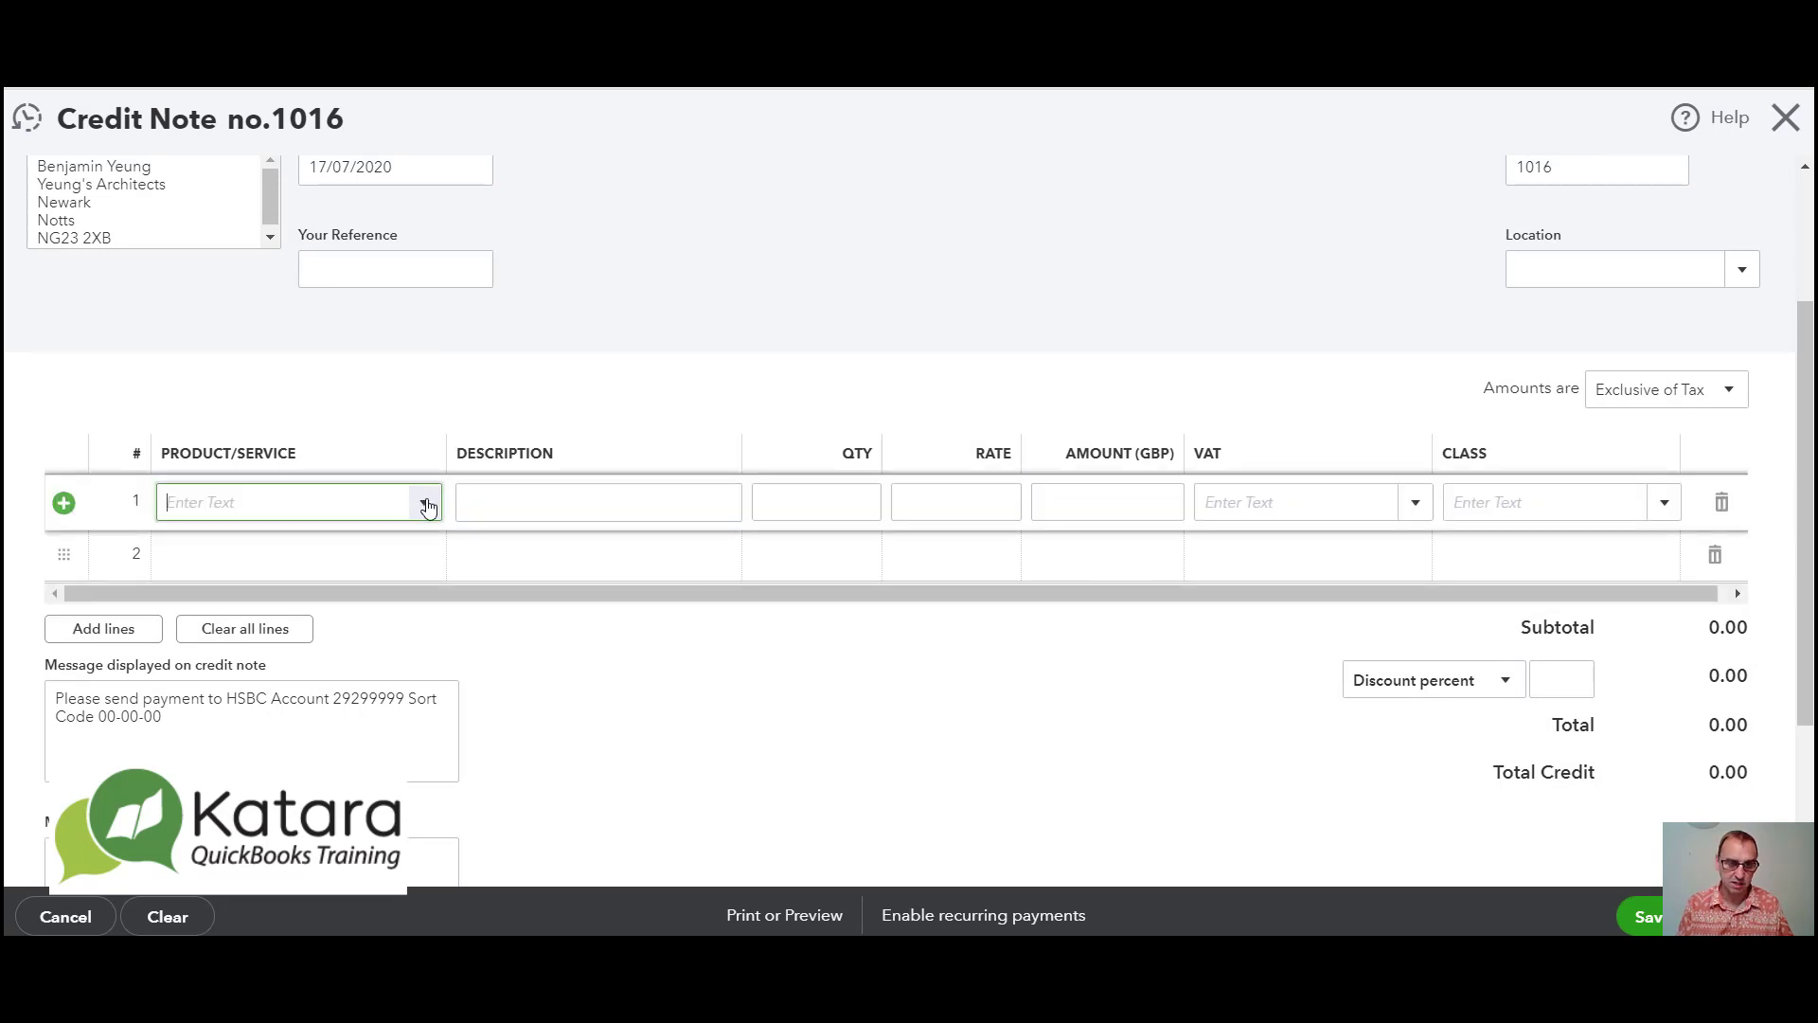
type("gol")
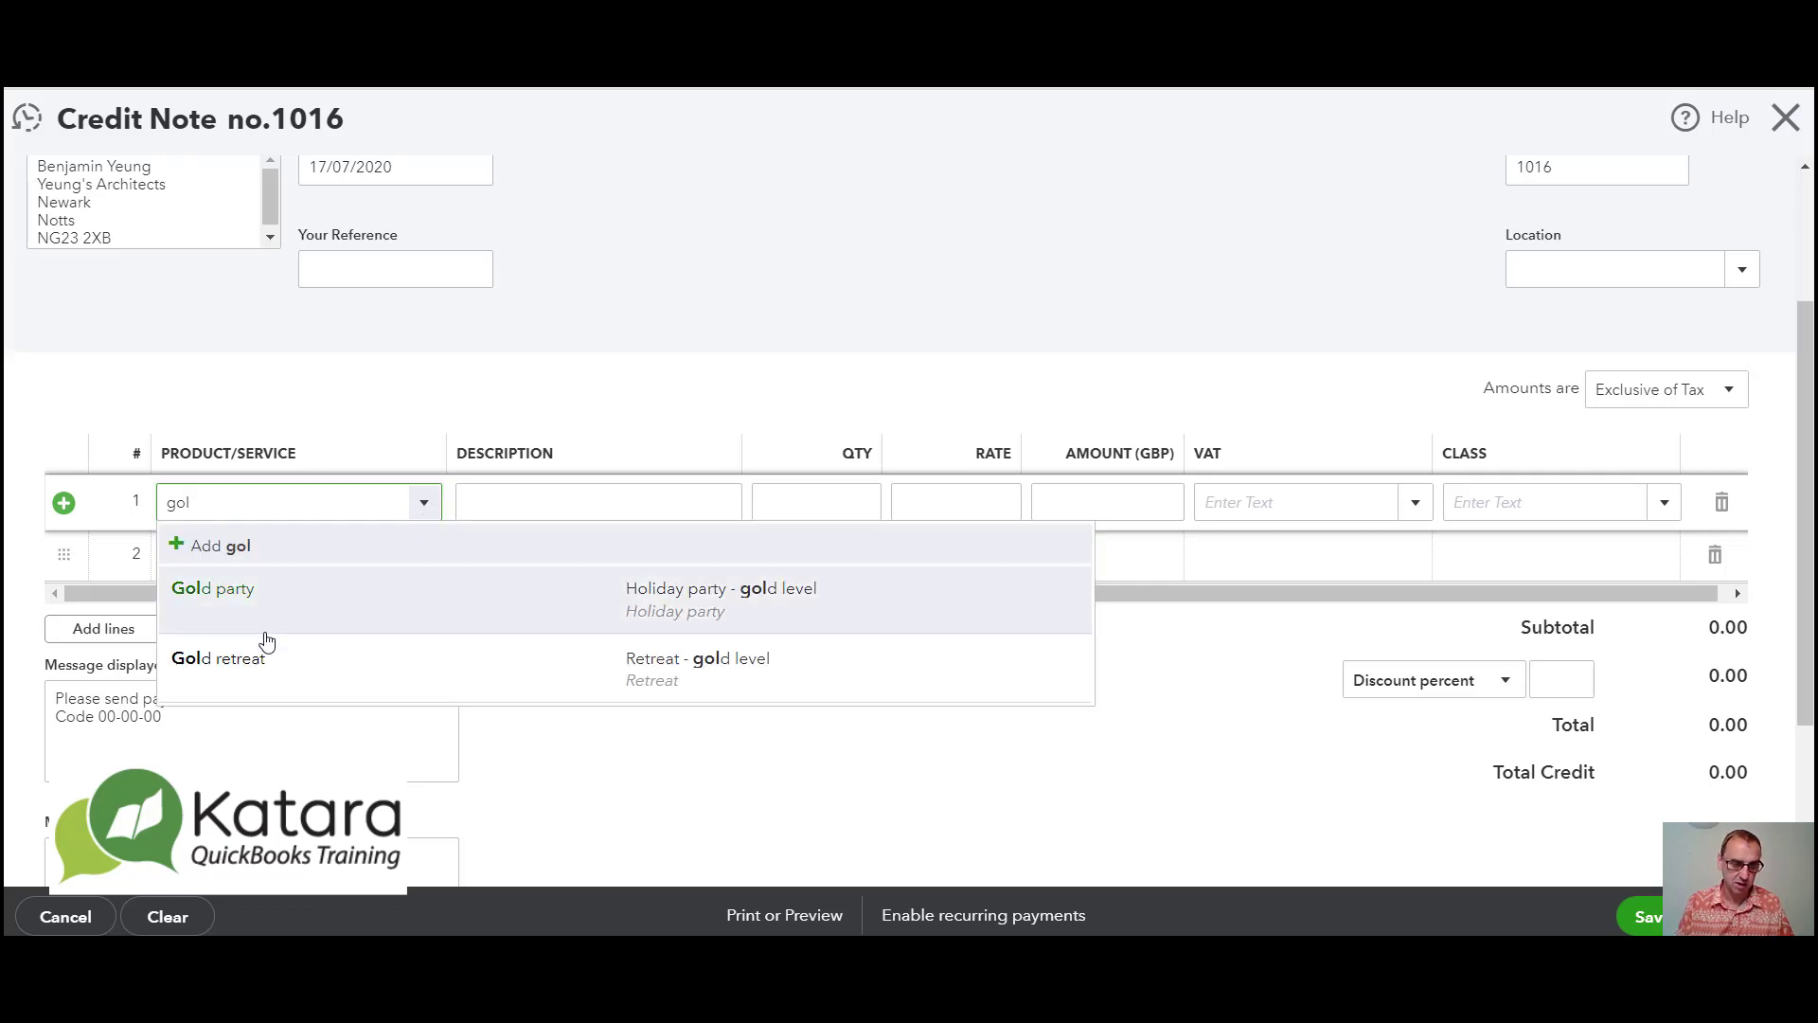
left_click(252, 596)
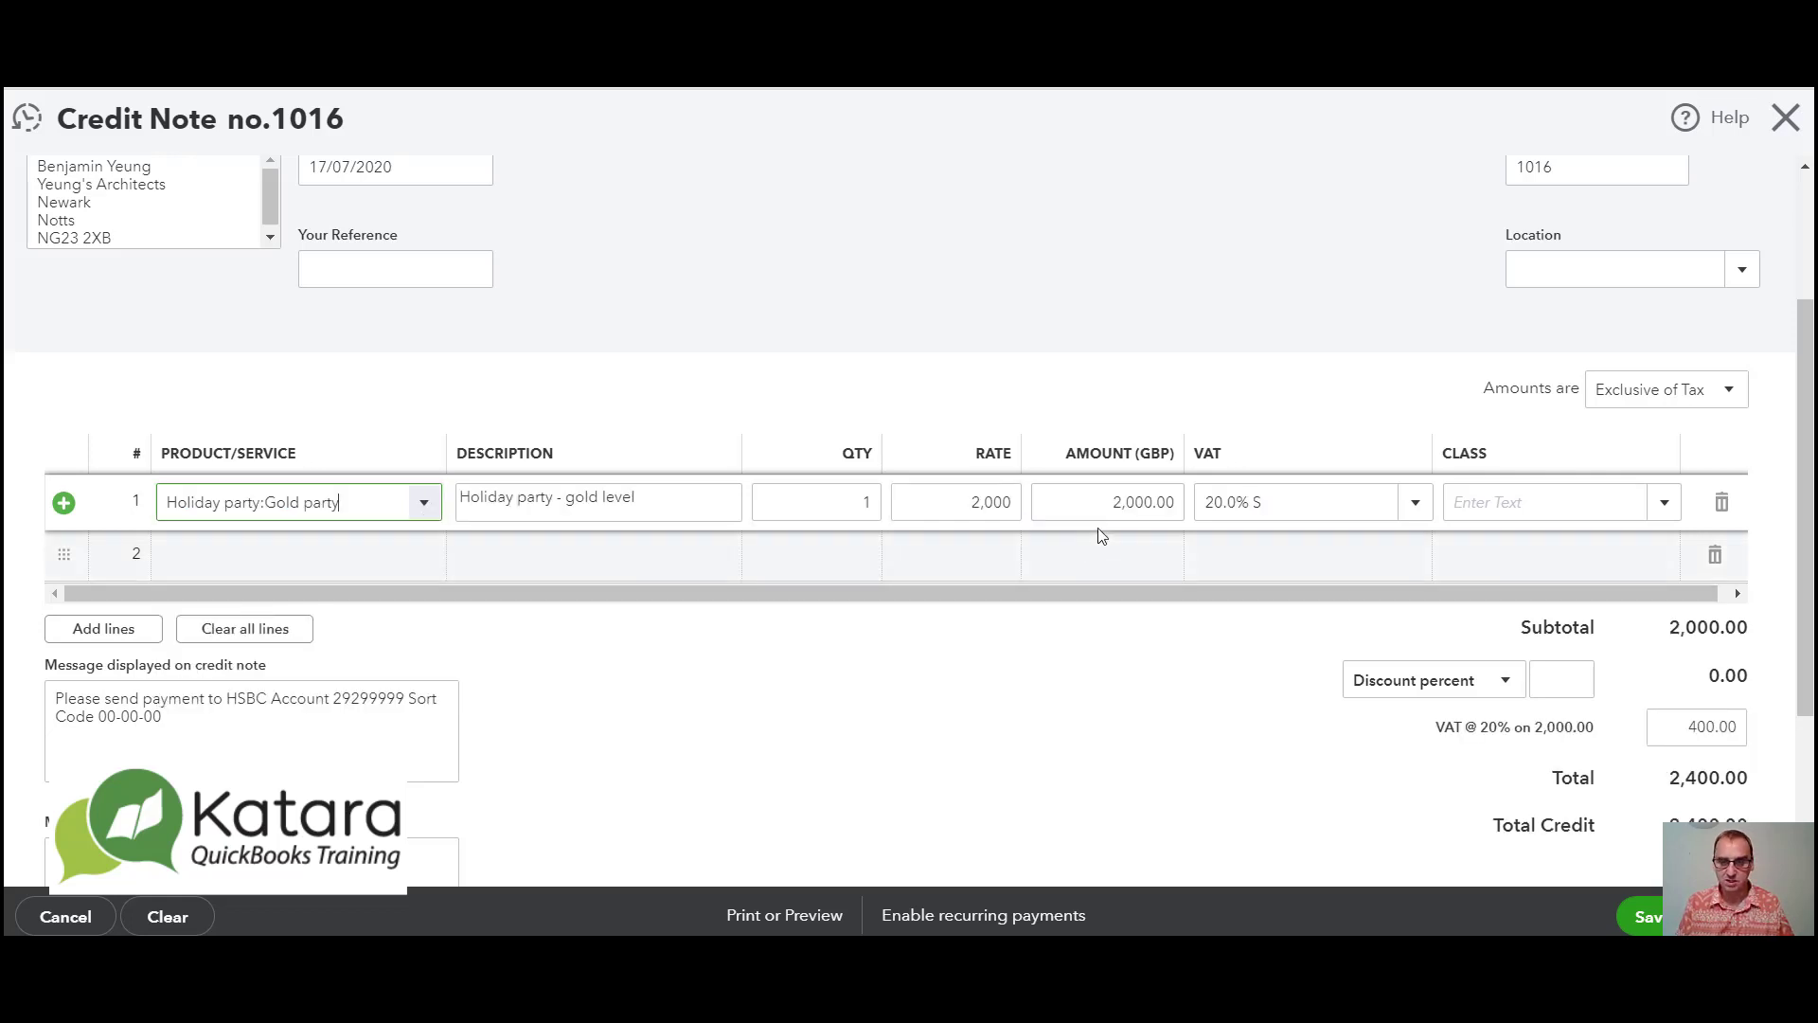
left_click(1115, 502)
type("1")
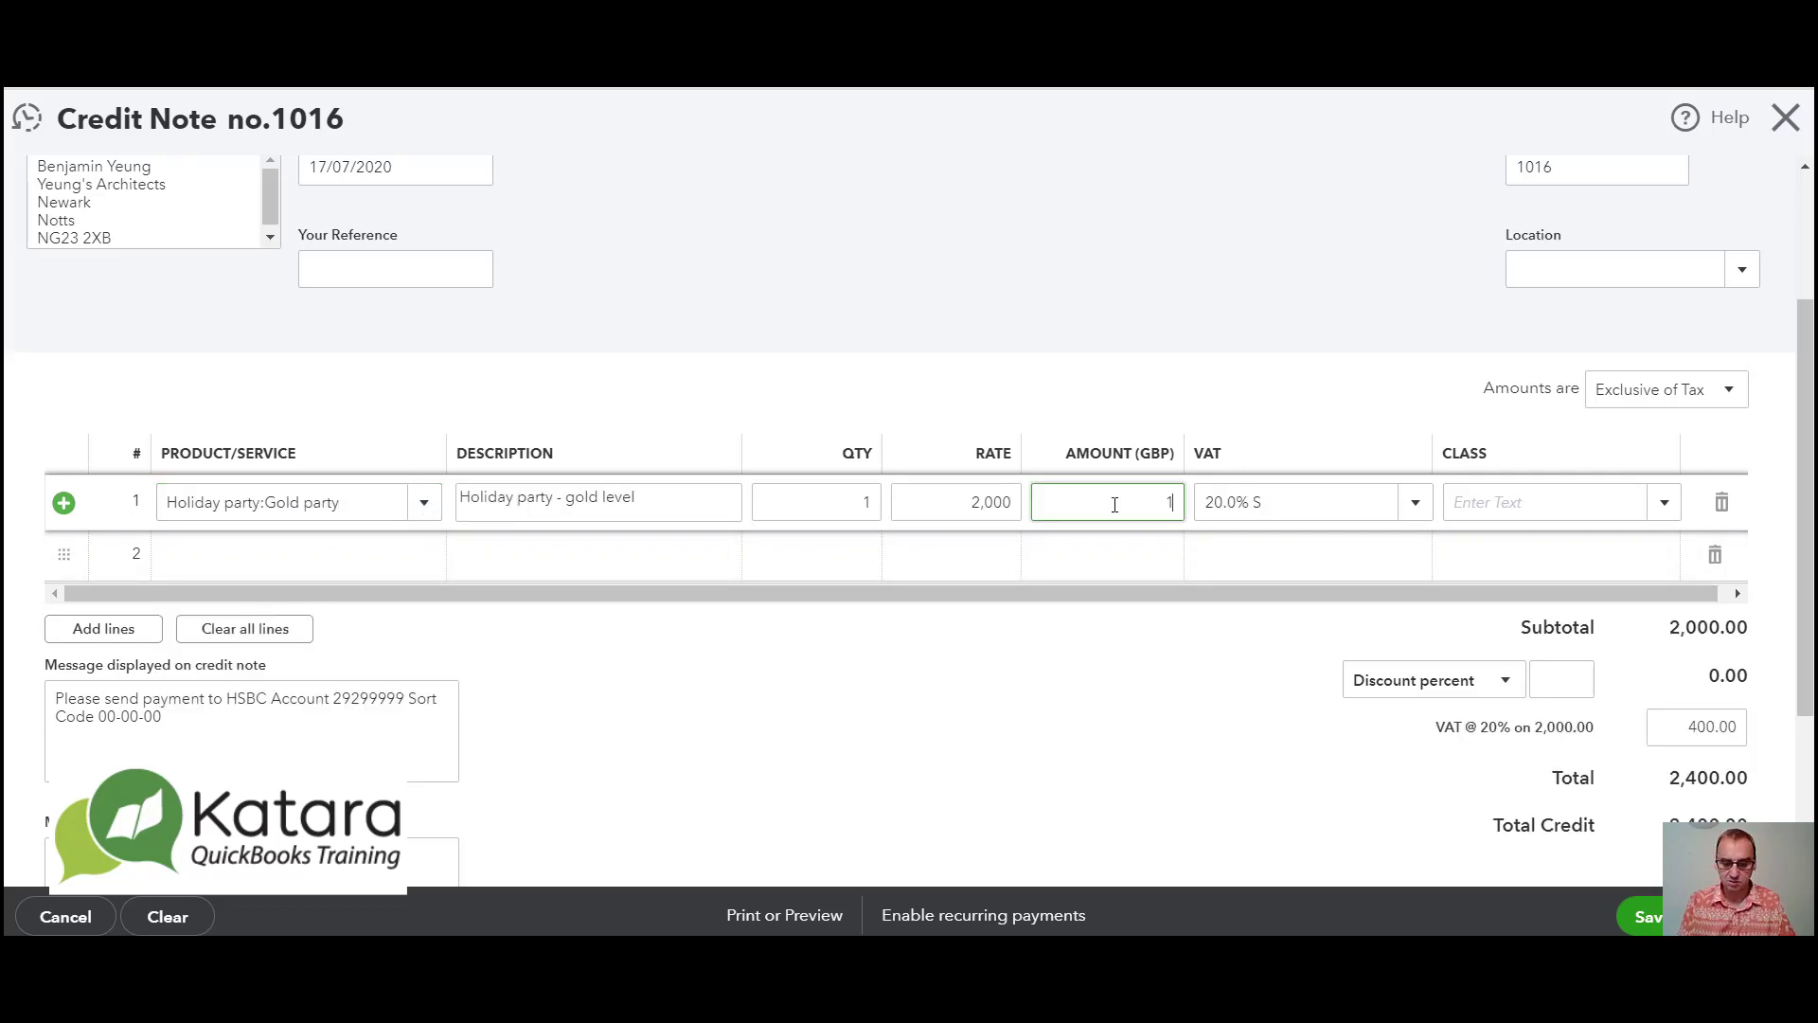
type("000")
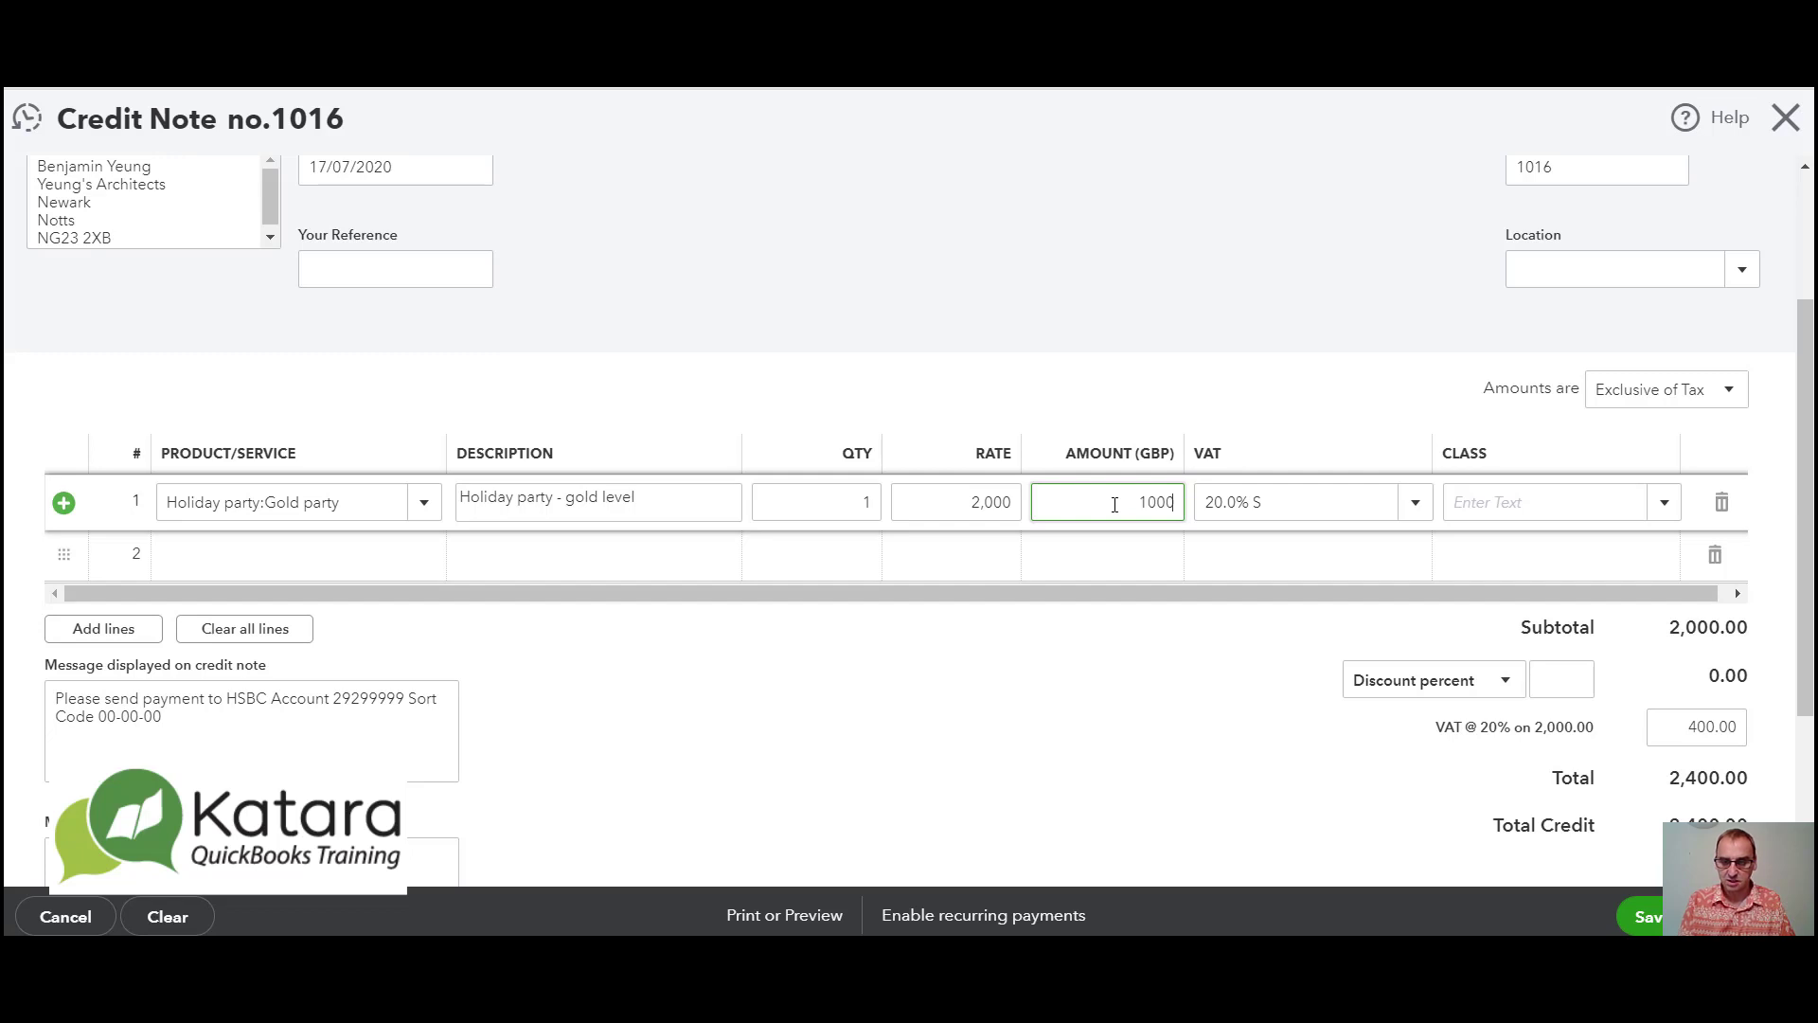
left_click(1284, 405)
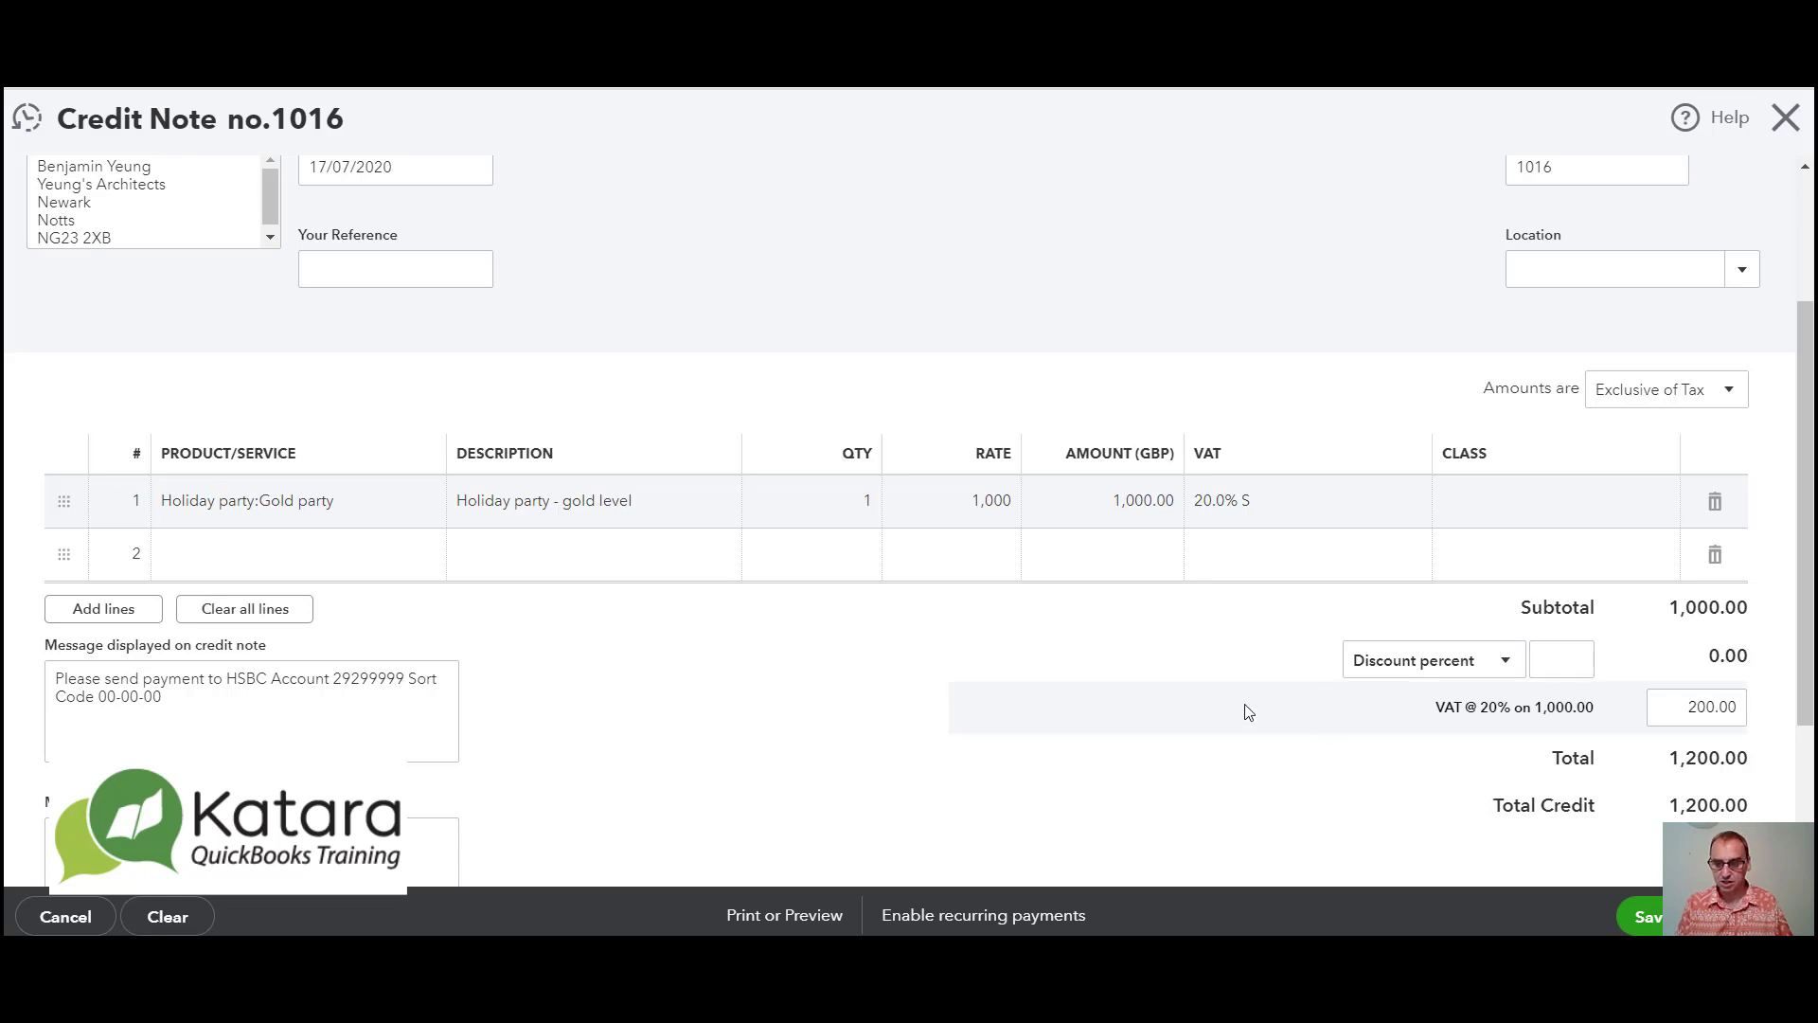
Check the credit note's details and save it.
scroll(1242, 716, "up", 2)
scroll(1248, 712, "down", 4)
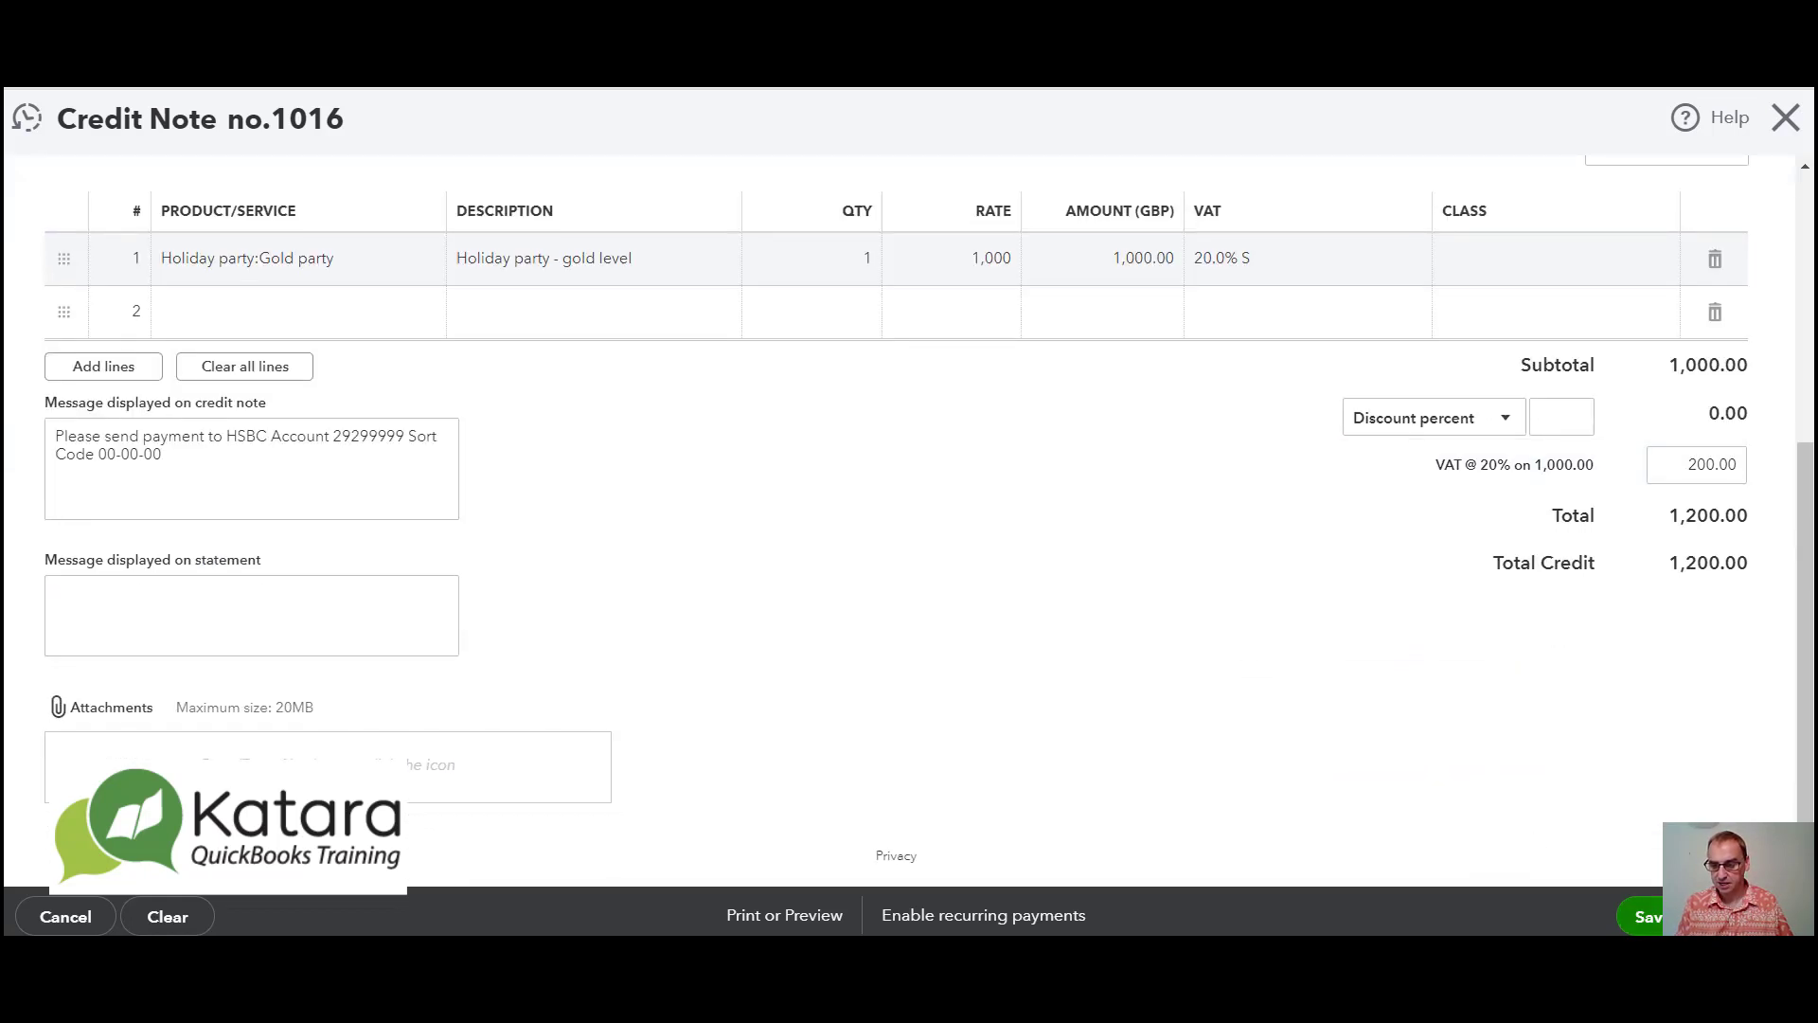
left_click(1773, 917)
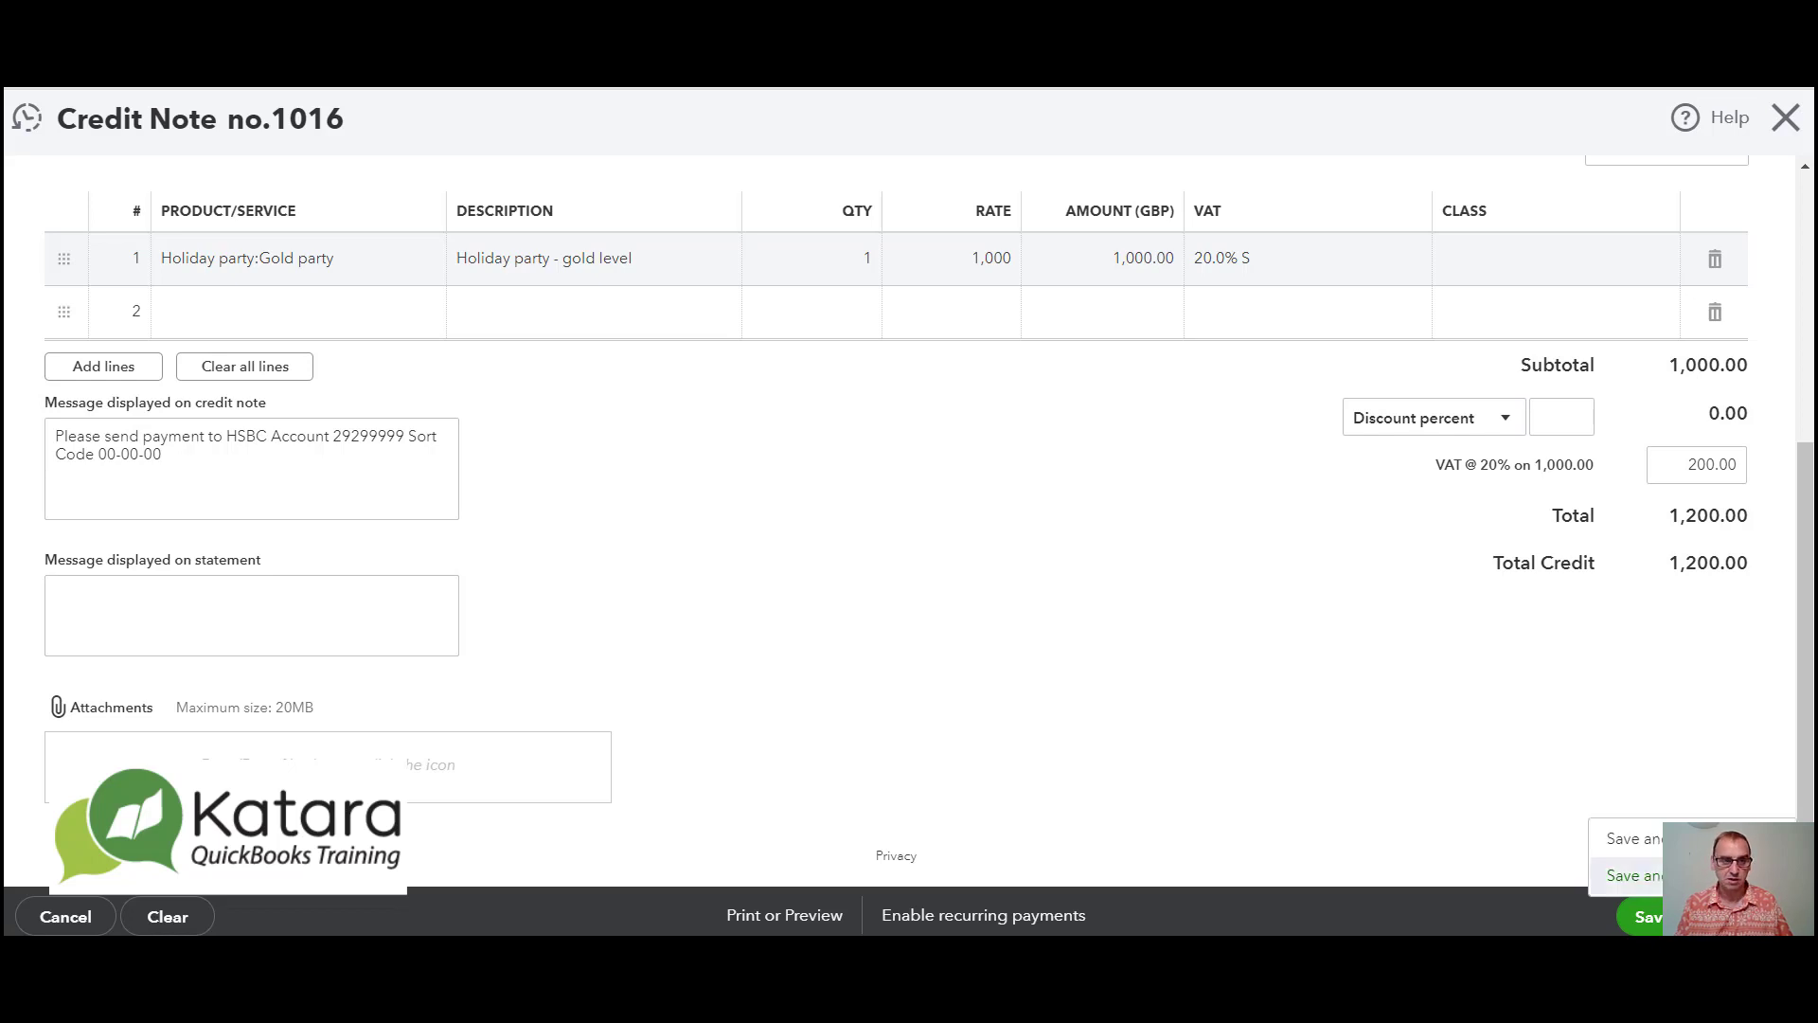
left_click(1633, 875)
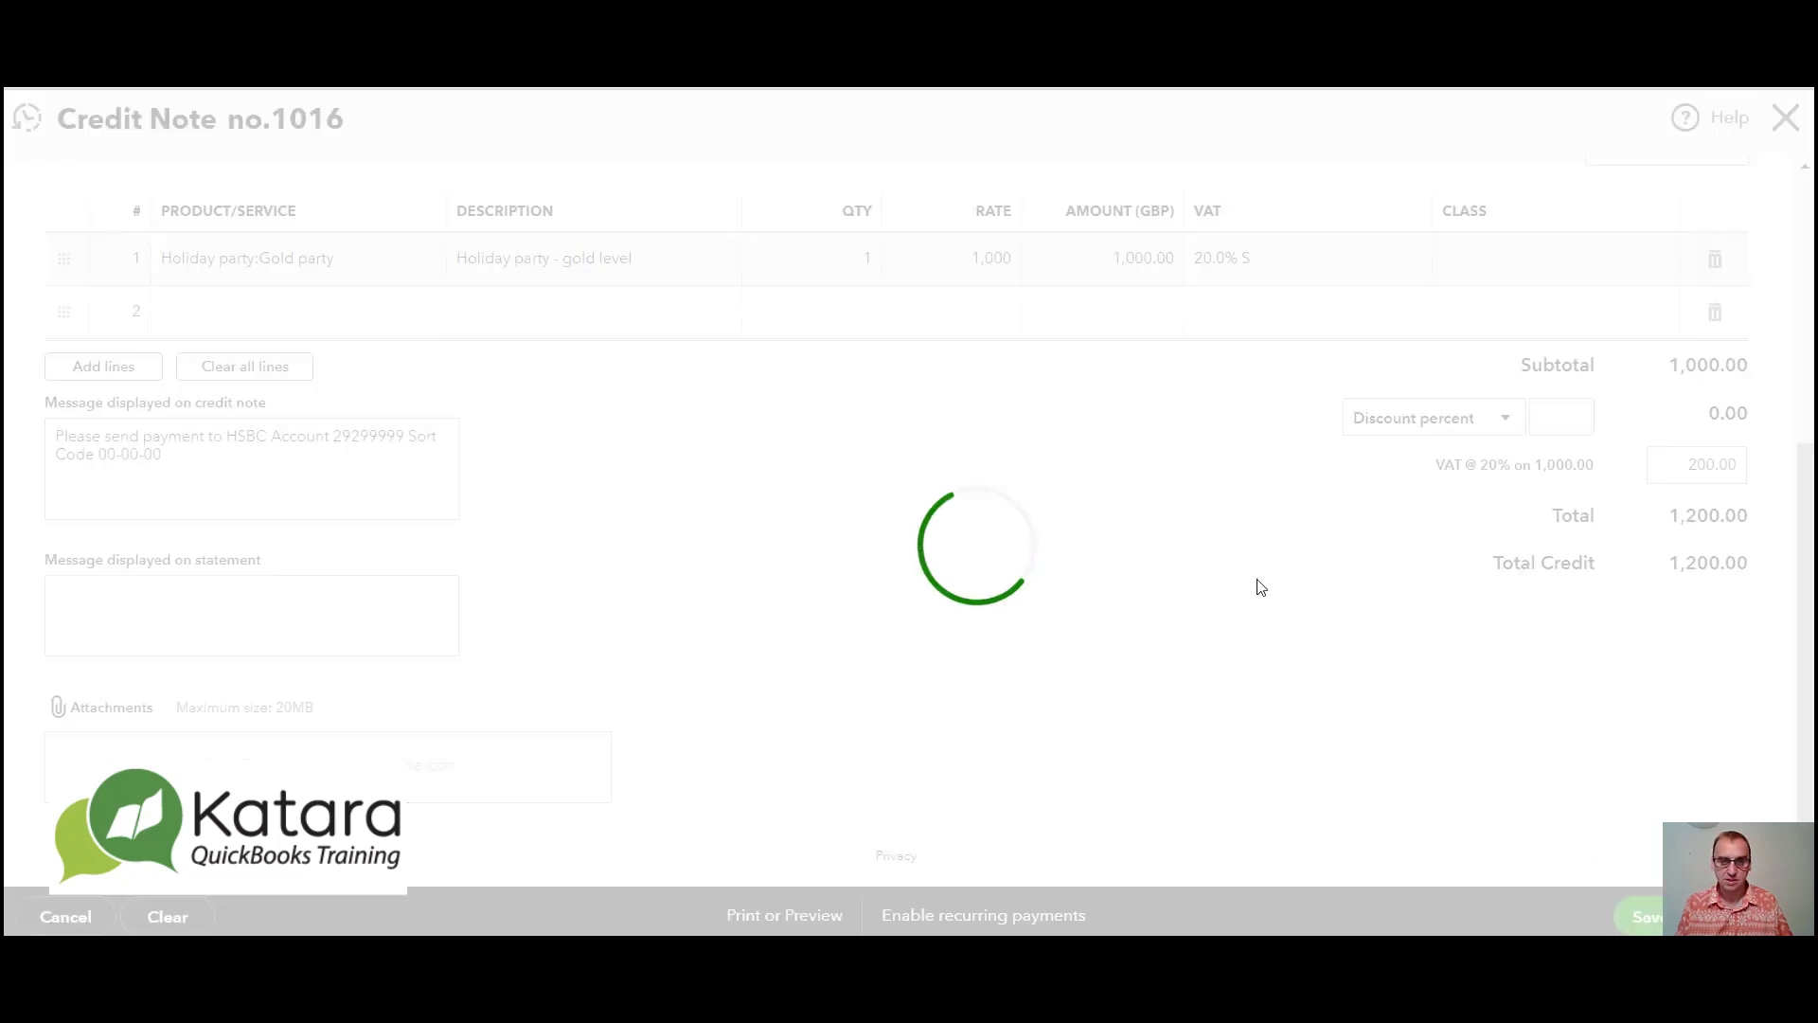